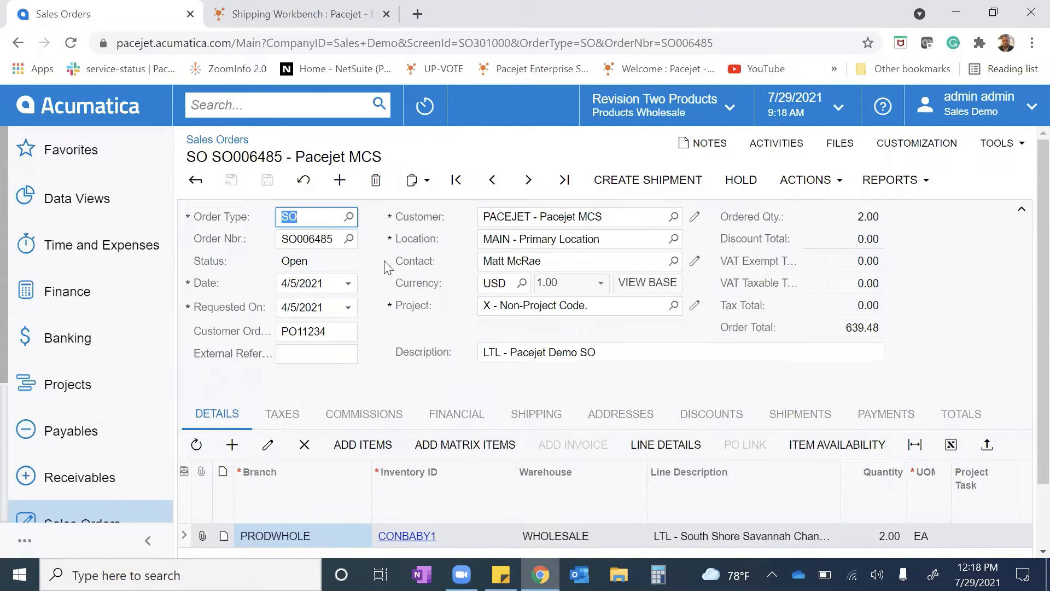
Shop for carrier rates from the sales order's shipping settings and refresh the rate list
{"action": "scroll", "coordinate": [466, 458], "scroll_direction": "down", "scroll_amount": 2}
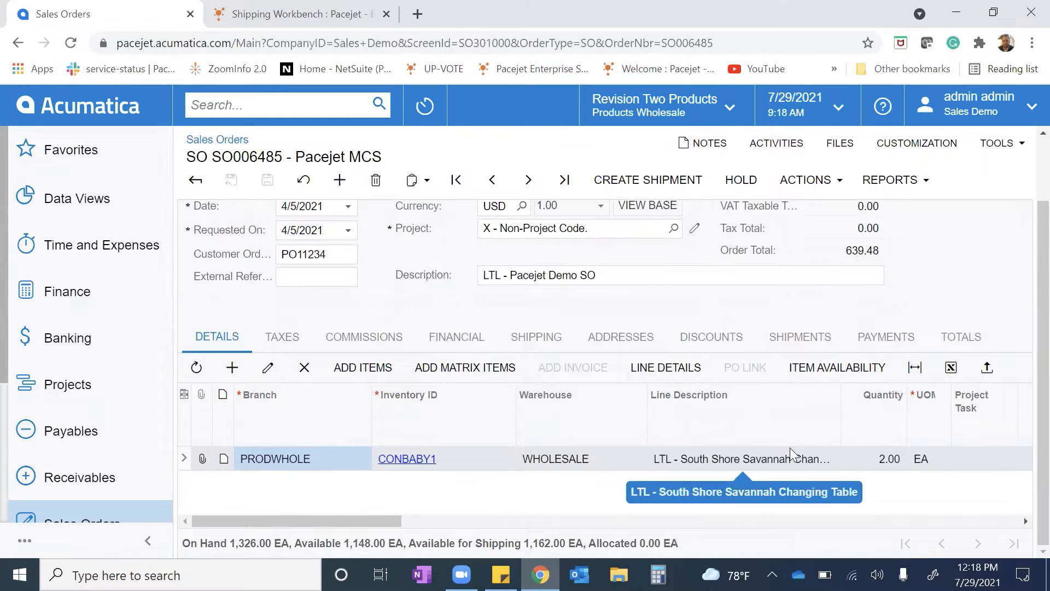
{"action": "scroll", "coordinate": [579, 484], "scroll_direction": "up", "scroll_amount": 2}
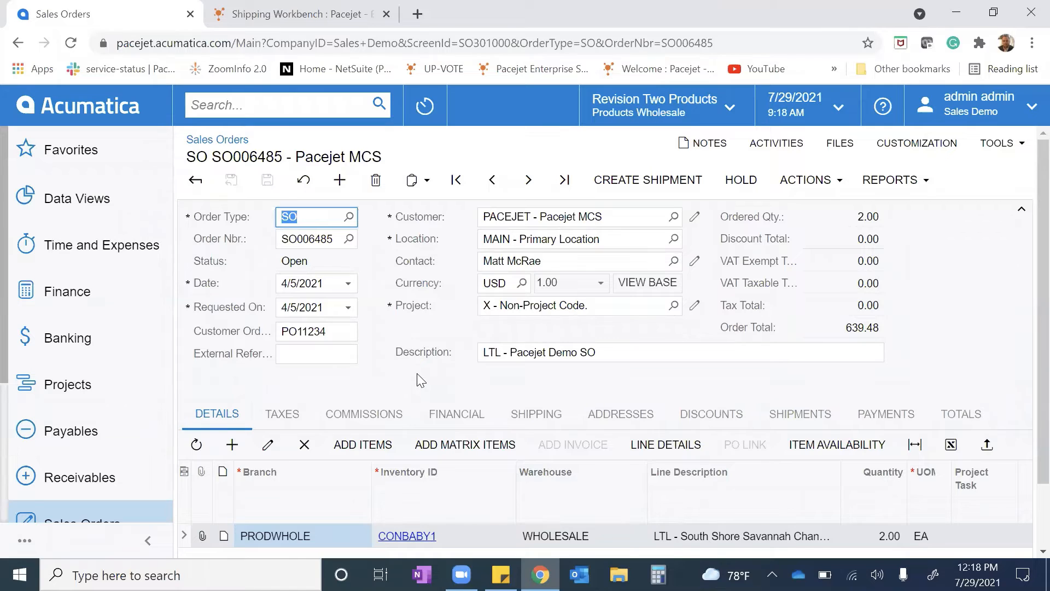
{"action": "left_click", "coordinate": [537, 417]}
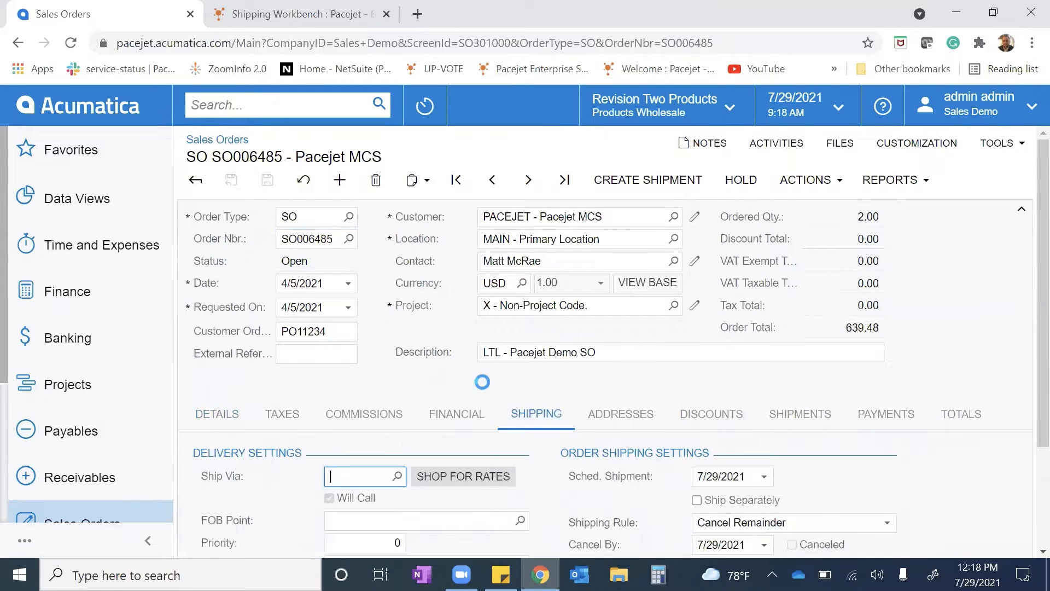
{"action": "scroll", "coordinate": [436, 394], "scroll_direction": "down", "scroll_amount": 3}
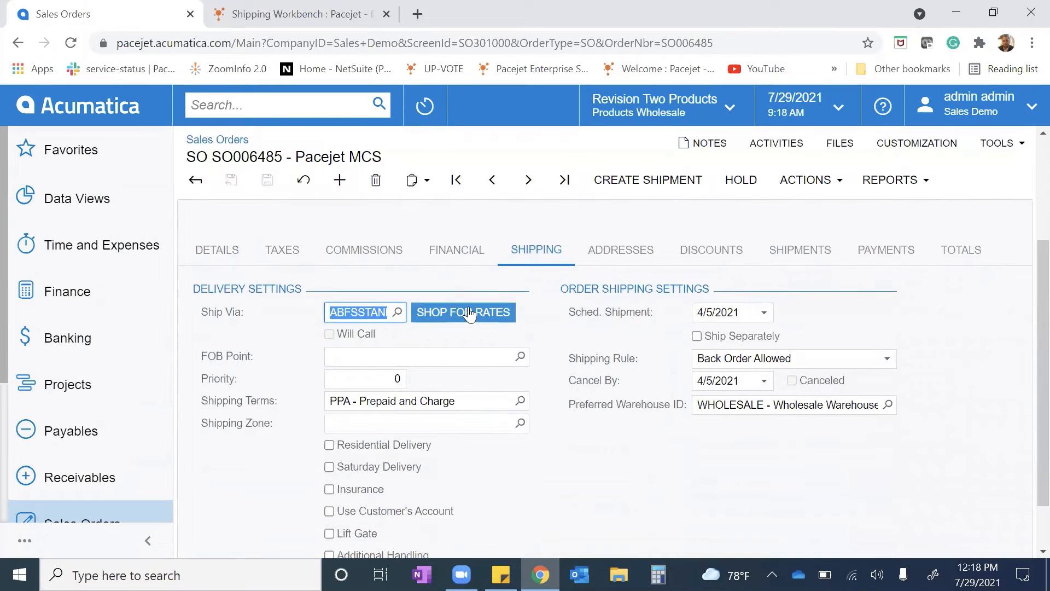
{"action": "left_click", "coordinate": [466, 319]}
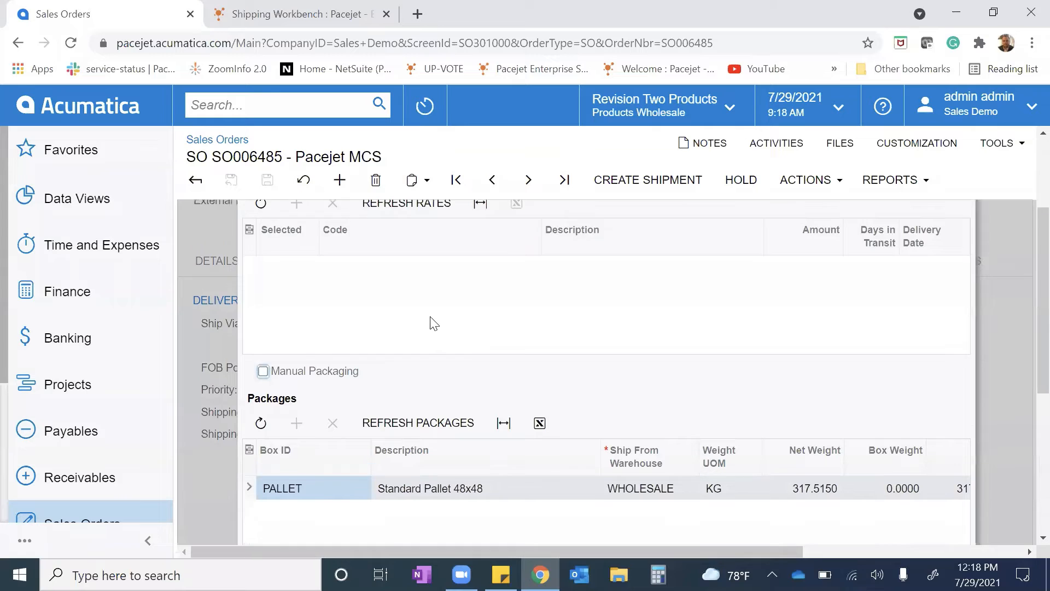
{"action": "left_click", "coordinate": [406, 356]}
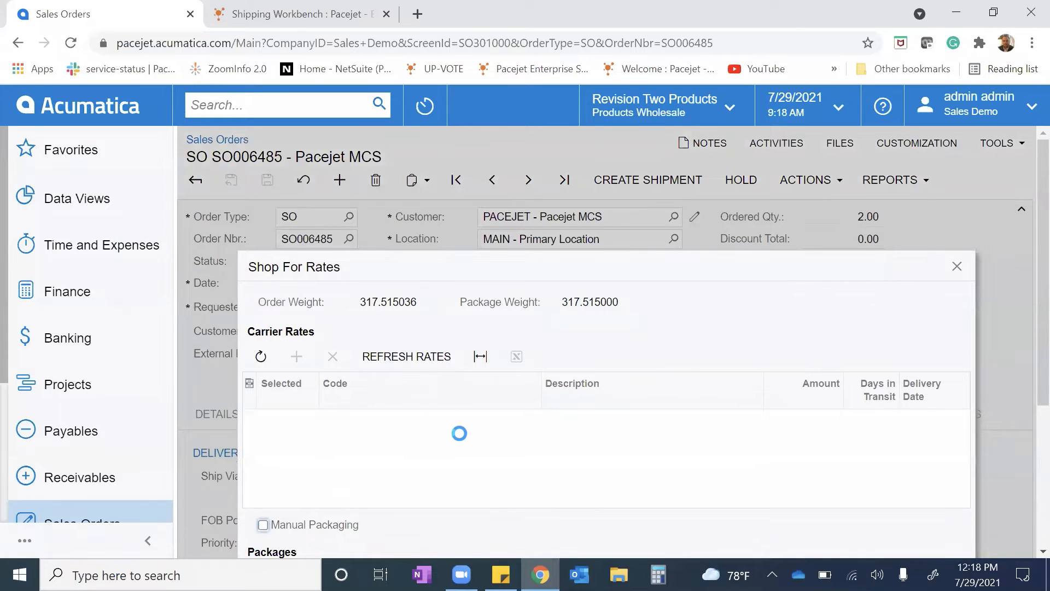
Compare the returned carrier rates and the pallet package, and accept with the ABFSSTANDARD rate selected
{"action": "scroll", "coordinate": [470, 393], "scroll_direction": "down", "scroll_amount": 3}
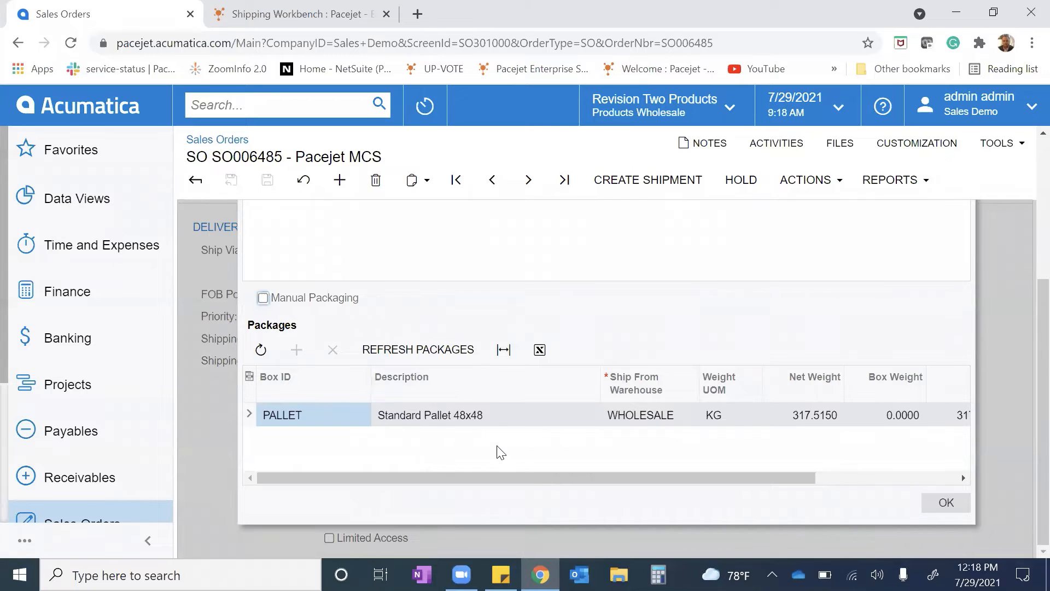
{"action": "left_click", "coordinate": [428, 382]}
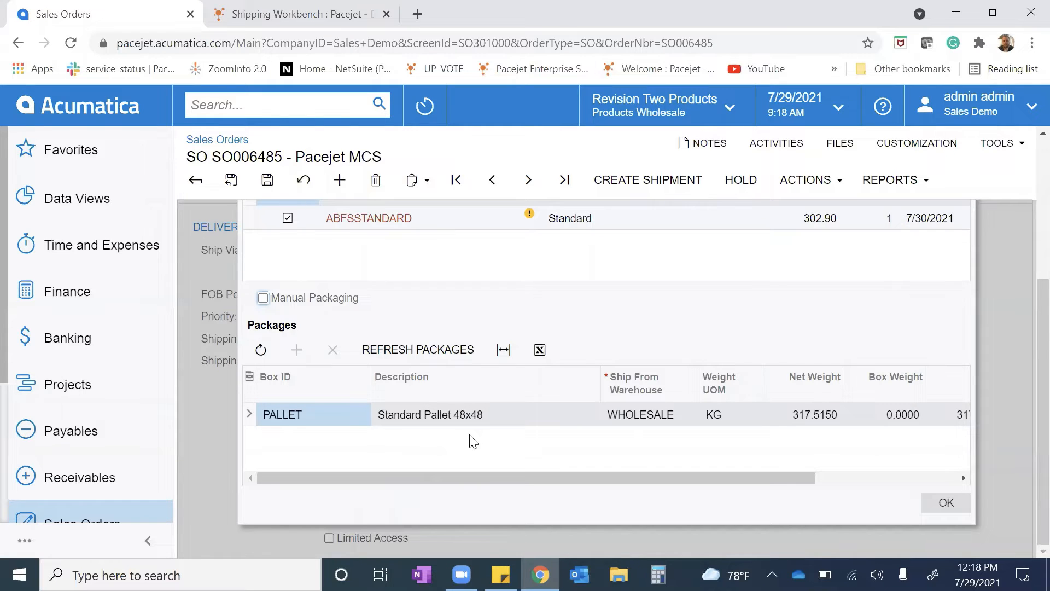
{"action": "scroll", "coordinate": [470, 442], "scroll_direction": "up", "scroll_amount": 3}
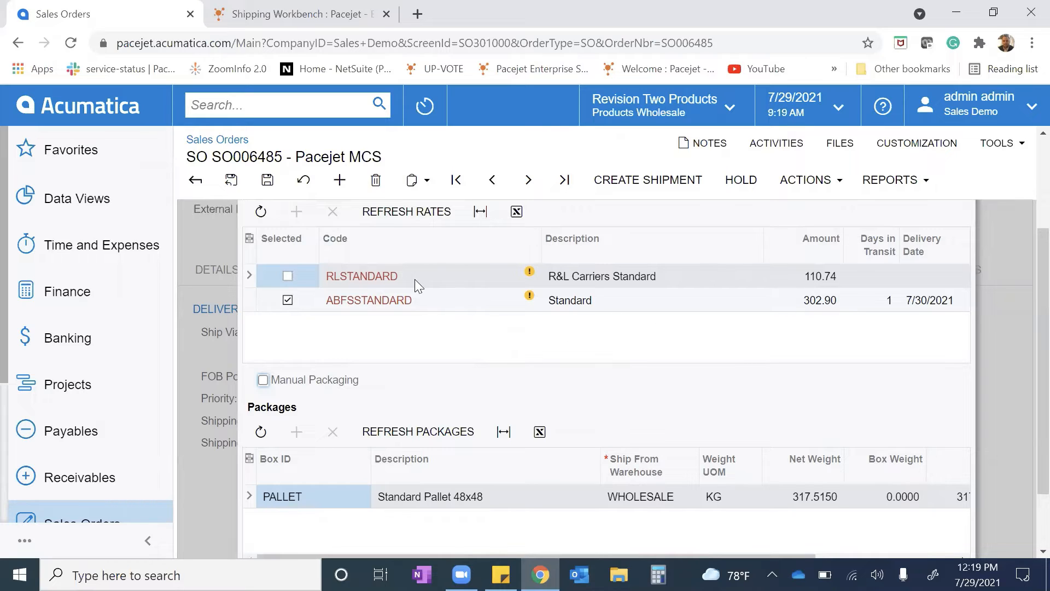
{"action": "mouse_move", "coordinate": [414, 280]}
{"action": "mouse_move", "coordinate": [351, 319]}
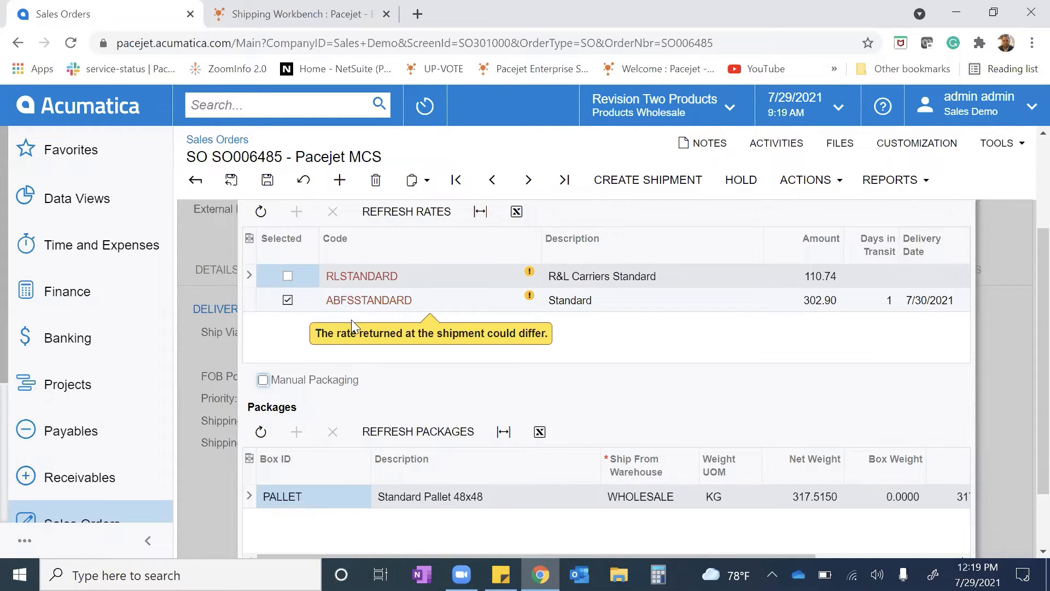
{"action": "scroll", "coordinate": [850, 384], "scroll_direction": "down", "scroll_amount": 1}
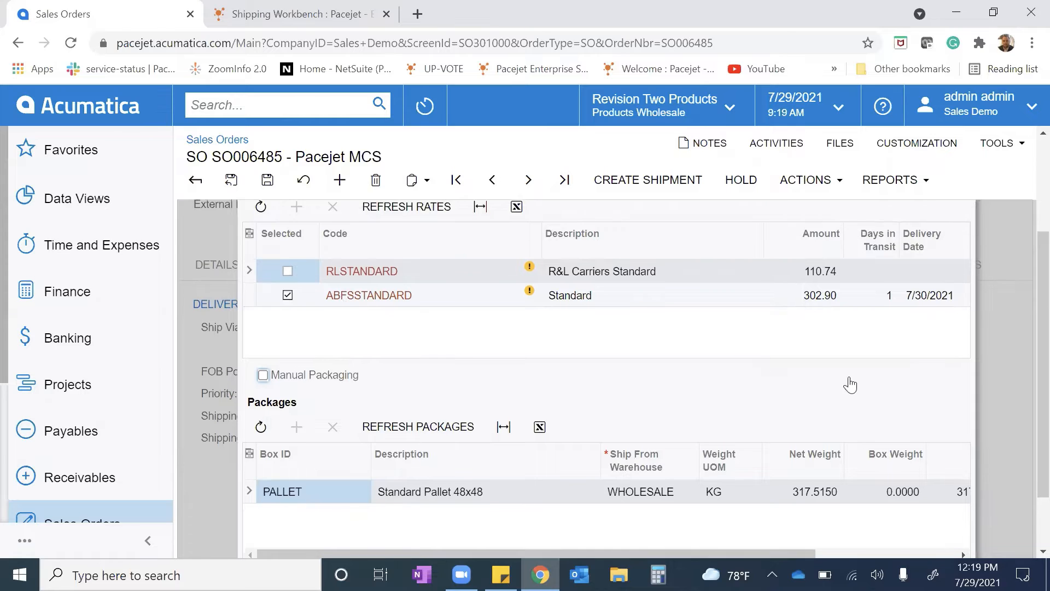
{"action": "scroll", "coordinate": [850, 384], "scroll_direction": "down", "scroll_amount": 2}
{"action": "left_click", "coordinate": [944, 504]}
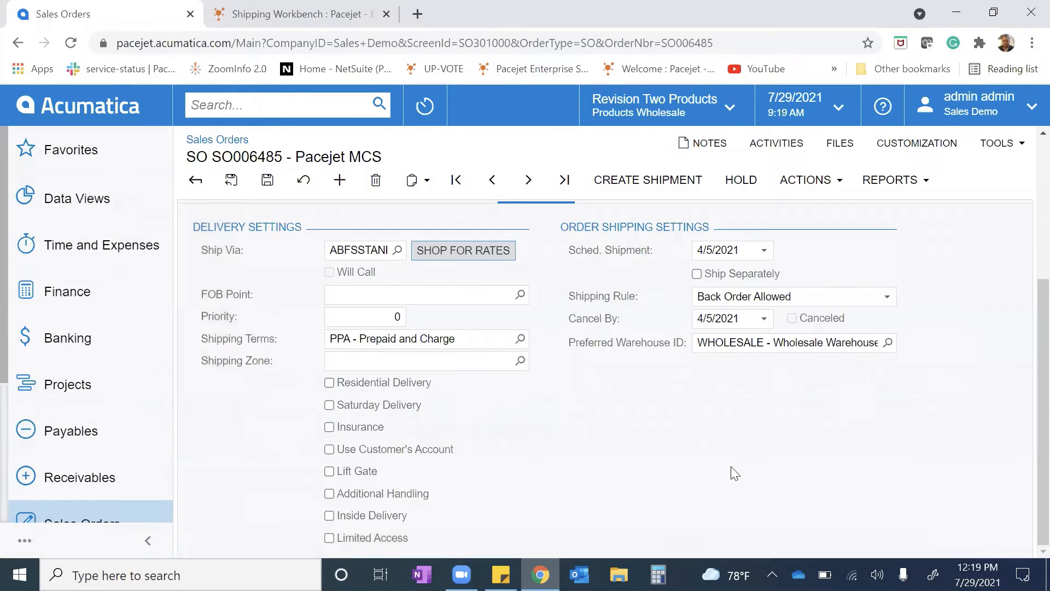
Create a shipment from the sales order dated 7/29/2021 from the WHOLESALE warehouse, and confirm it
{"action": "scroll", "coordinate": [733, 469], "scroll_direction": "up", "scroll_amount": 4}
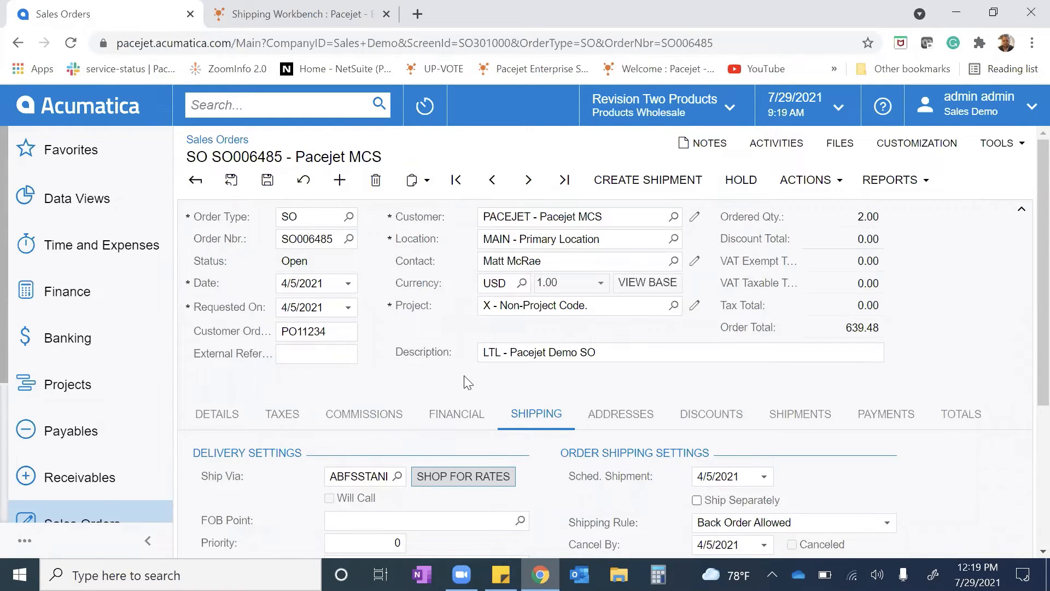
{"action": "left_click", "coordinate": [638, 179]}
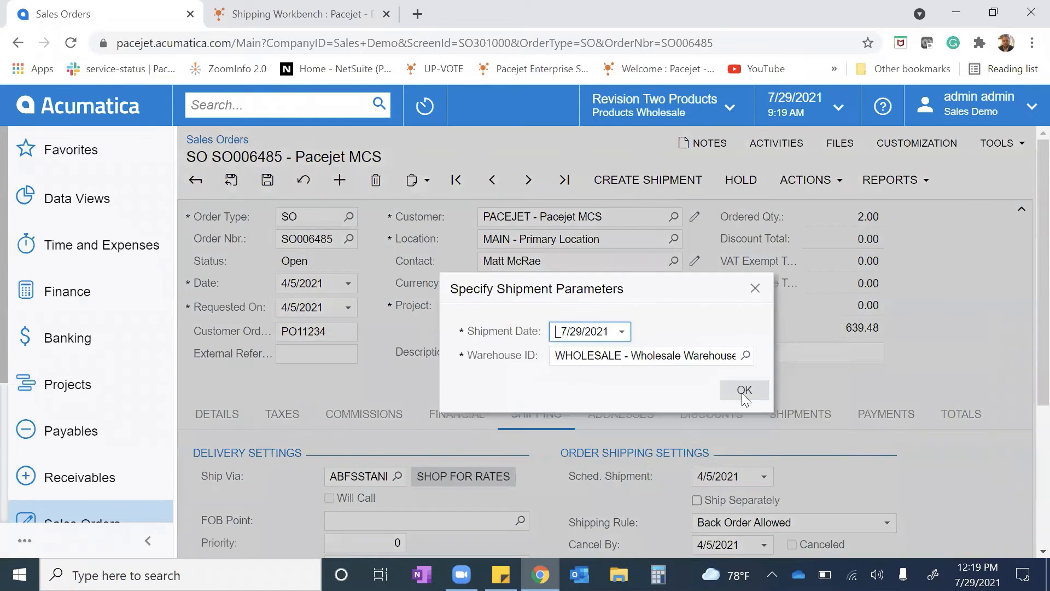
{"action": "left_click", "coordinate": [743, 391]}
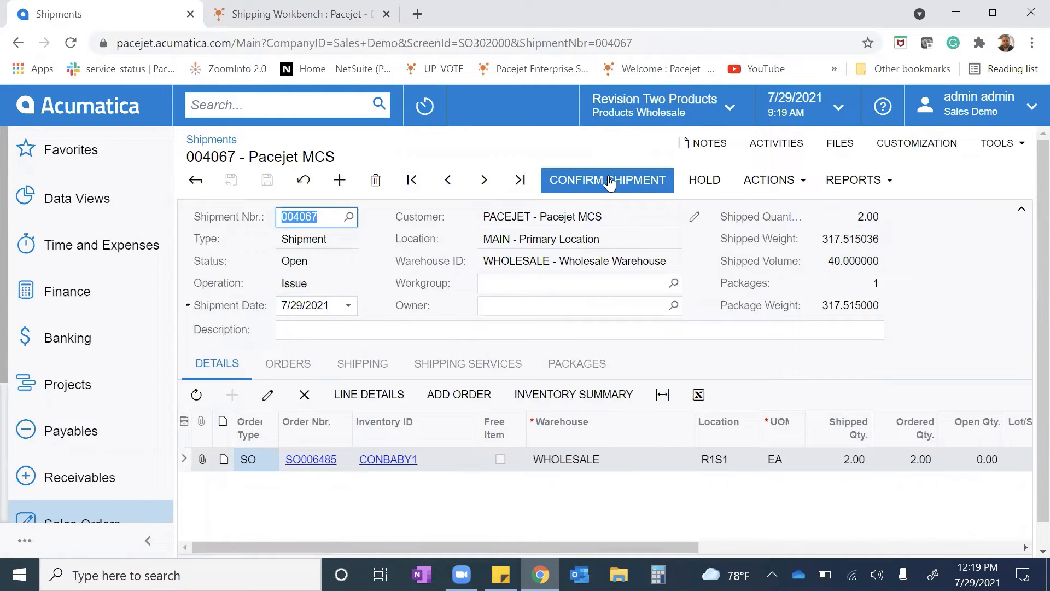
{"action": "left_click", "coordinate": [610, 184]}
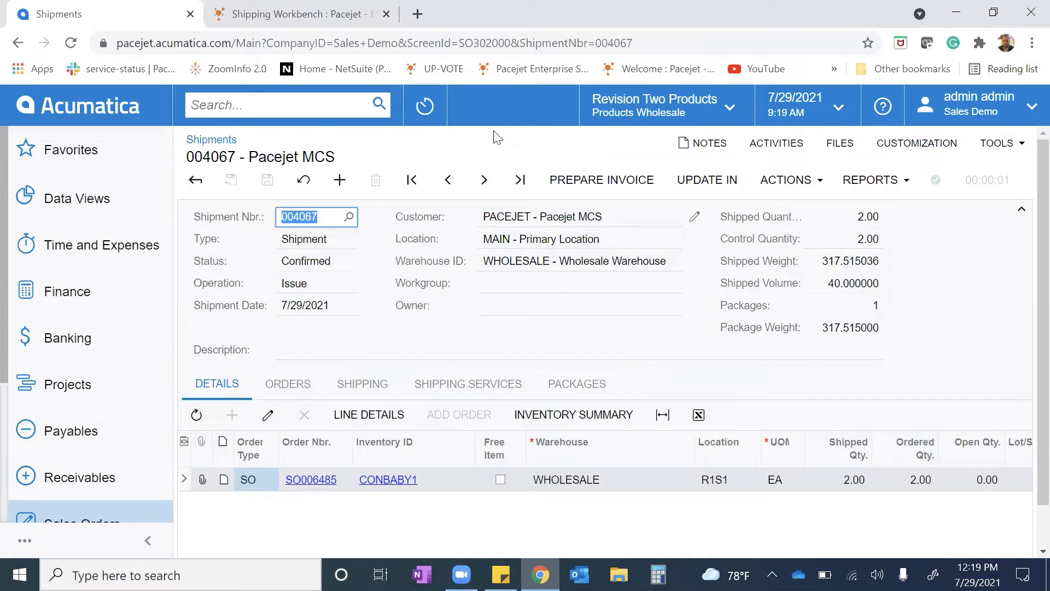
Switch to the Pacejet Shipping Workbench, refresh the transaction list and open the newly created ABFS Standard shipment for rating and shipping
{"action": "left_click", "coordinate": [276, 13]}
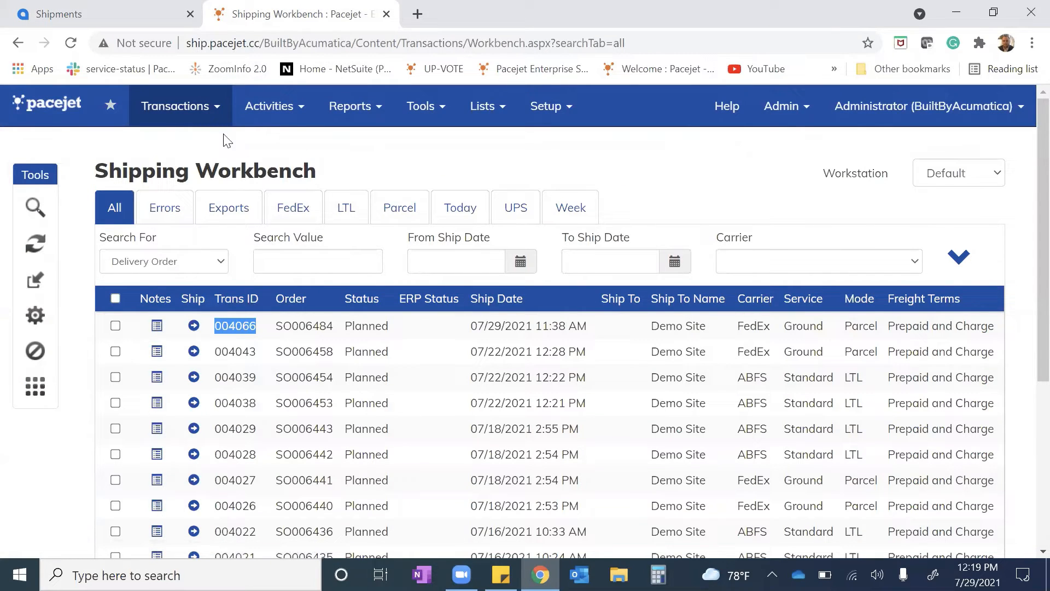
{"action": "left_click", "coordinate": [33, 211]}
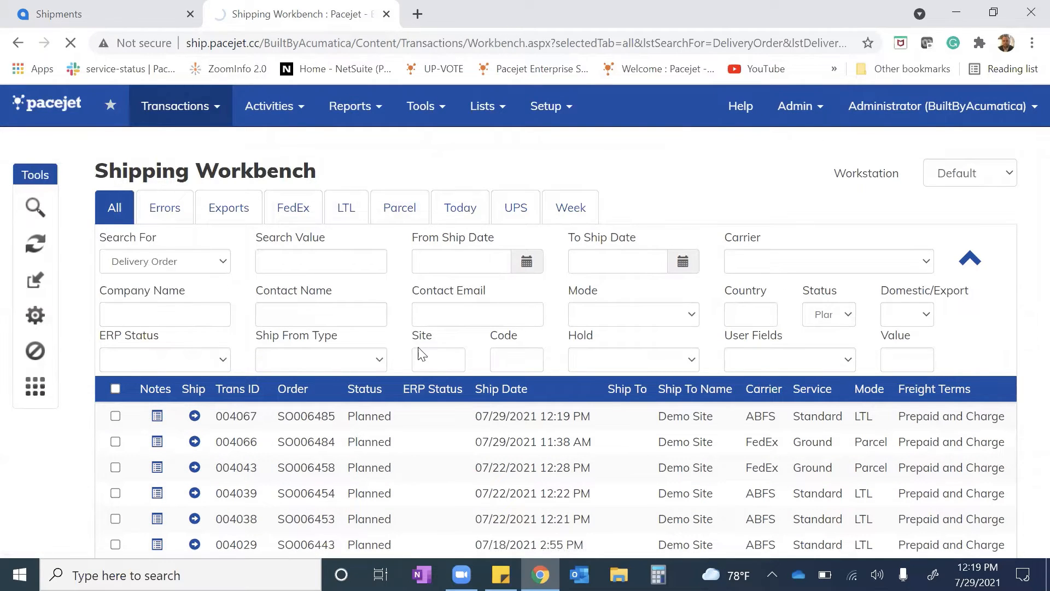
{"action": "left_click", "coordinate": [959, 258]}
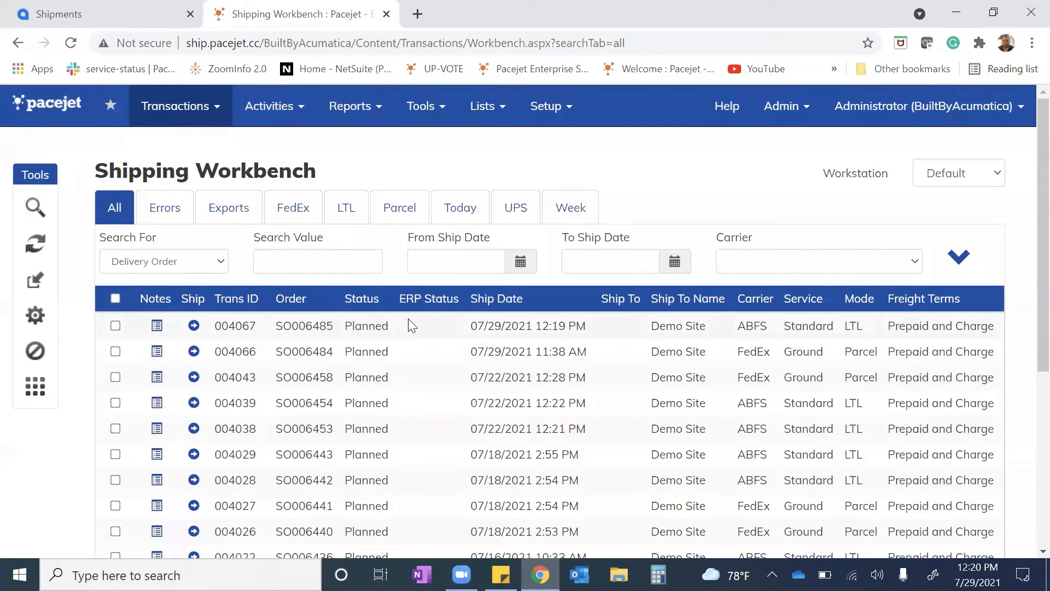
{"action": "left_click", "coordinate": [194, 326]}
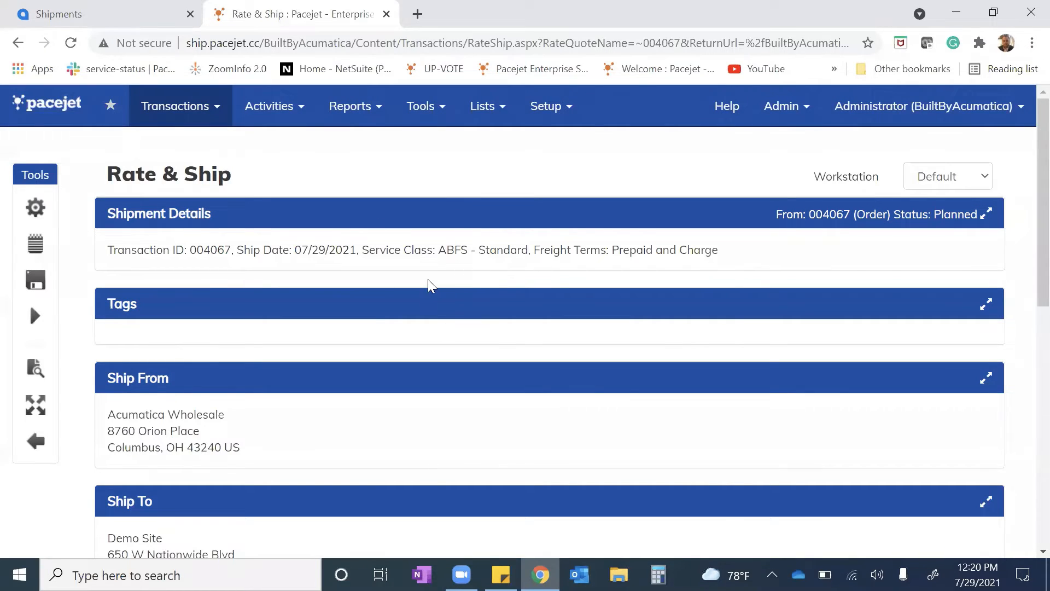
Replace the existing package in the shipment's package information with a new PALLET container
{"action": "scroll", "coordinate": [427, 280], "scroll_direction": "down", "scroll_amount": 1}
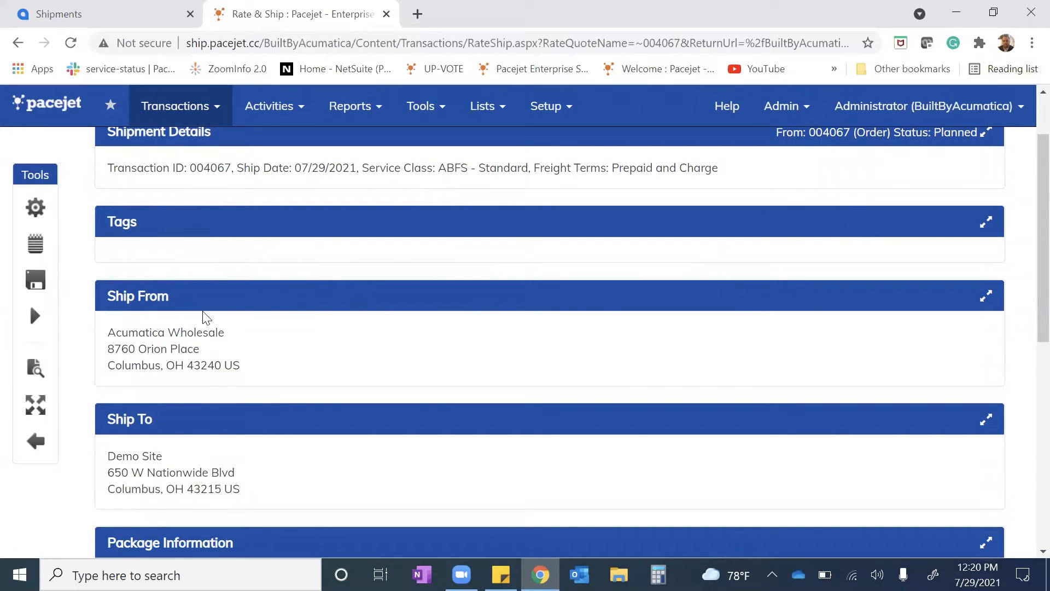
{"action": "scroll", "coordinate": [257, 305], "scroll_direction": "down", "scroll_amount": 1}
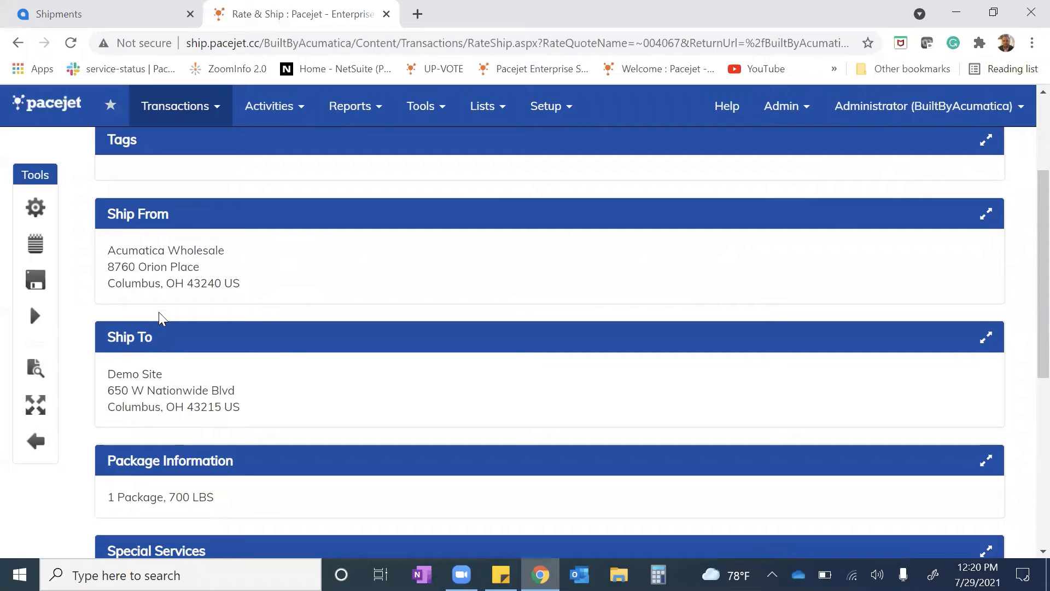
{"action": "scroll", "coordinate": [203, 359], "scroll_direction": "down", "scroll_amount": 1}
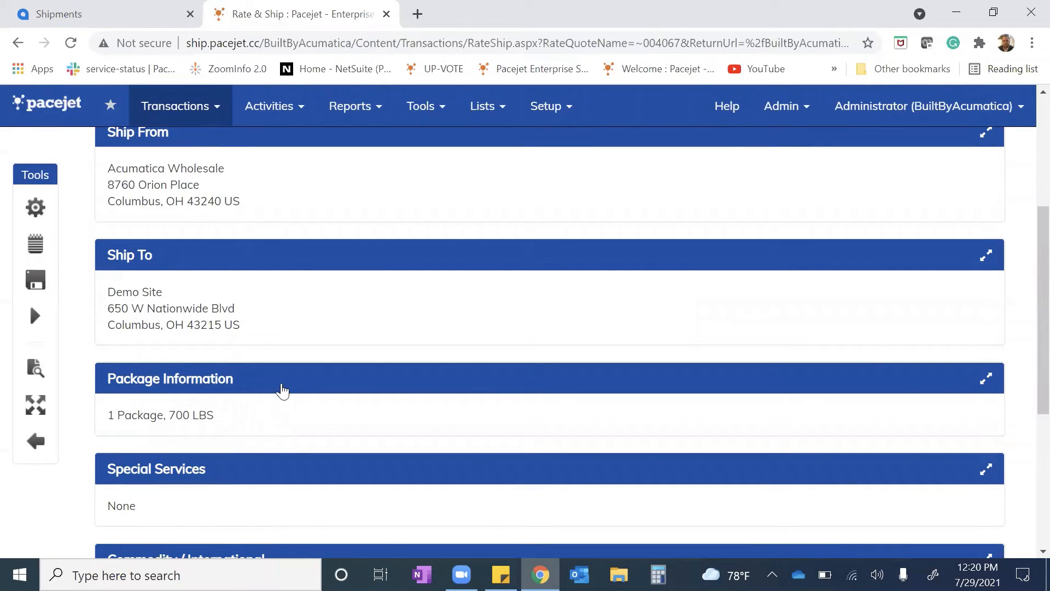
{"action": "left_click", "coordinate": [285, 383]}
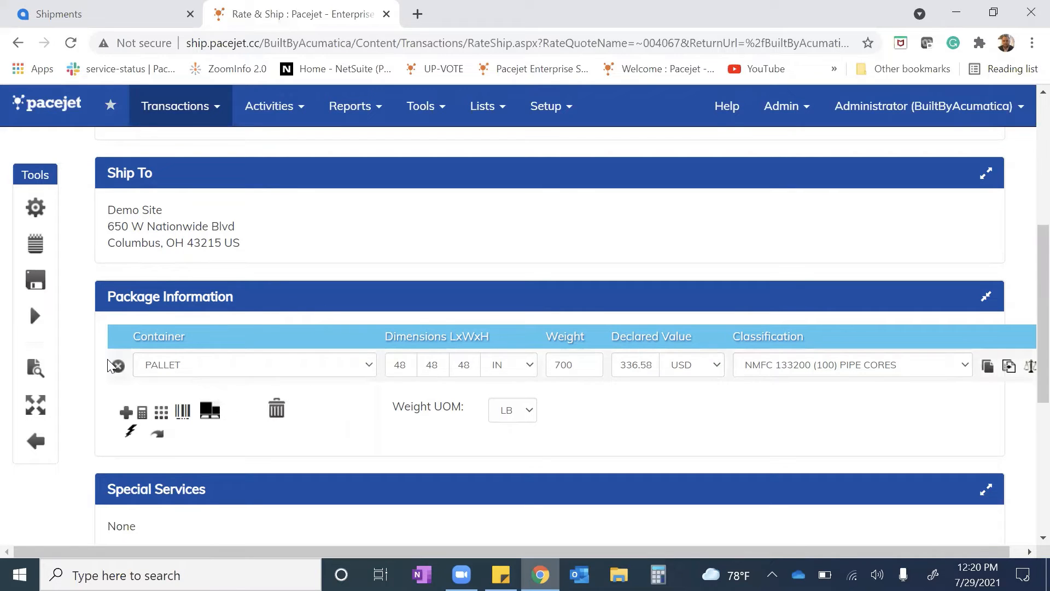
{"action": "left_click", "coordinate": [119, 366]}
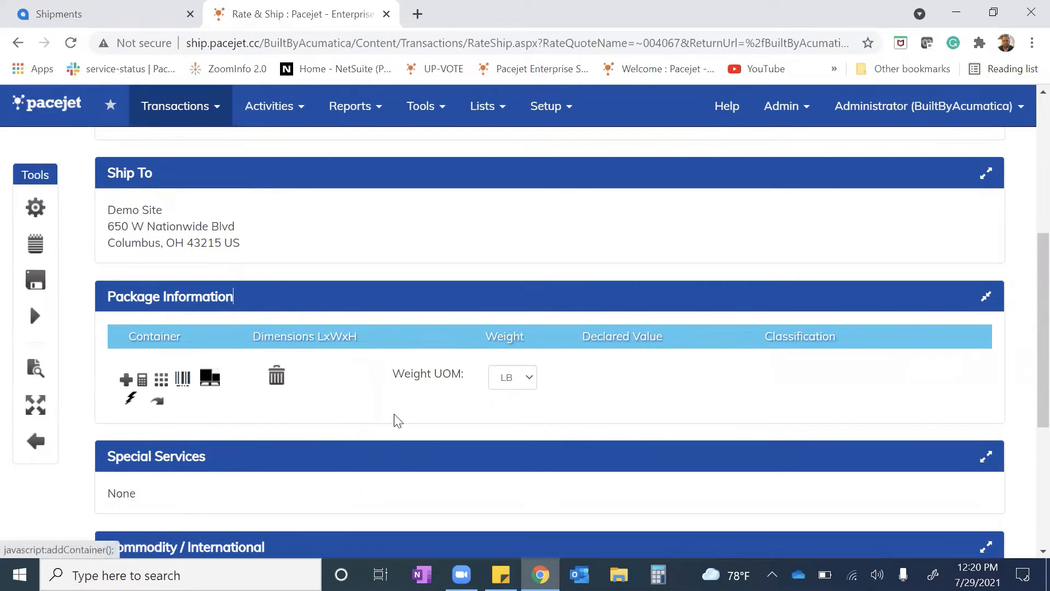
{"action": "left_click", "coordinate": [125, 383]}
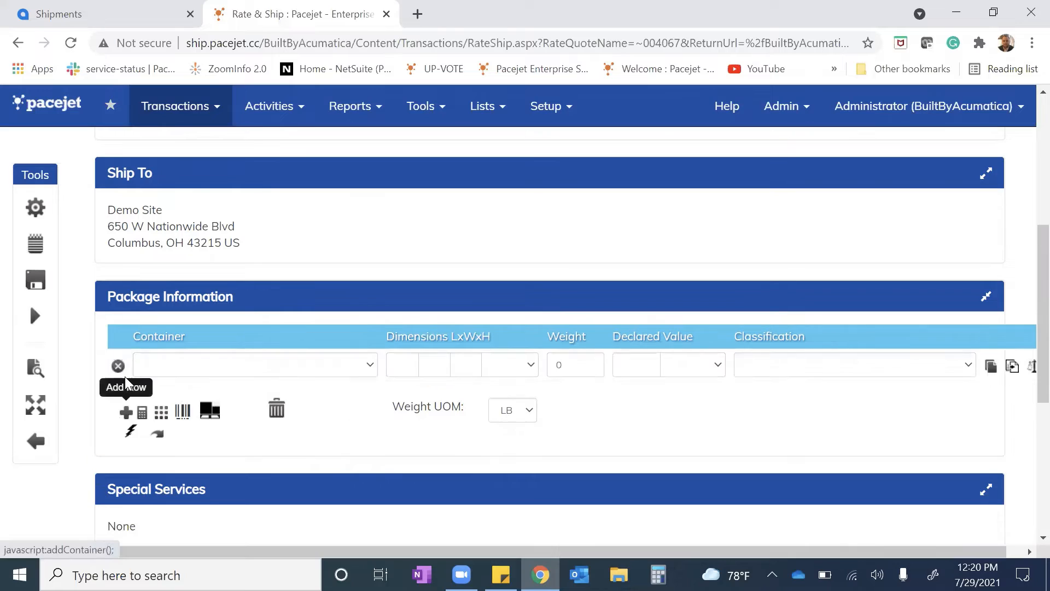
{"action": "left_click", "coordinate": [190, 363]}
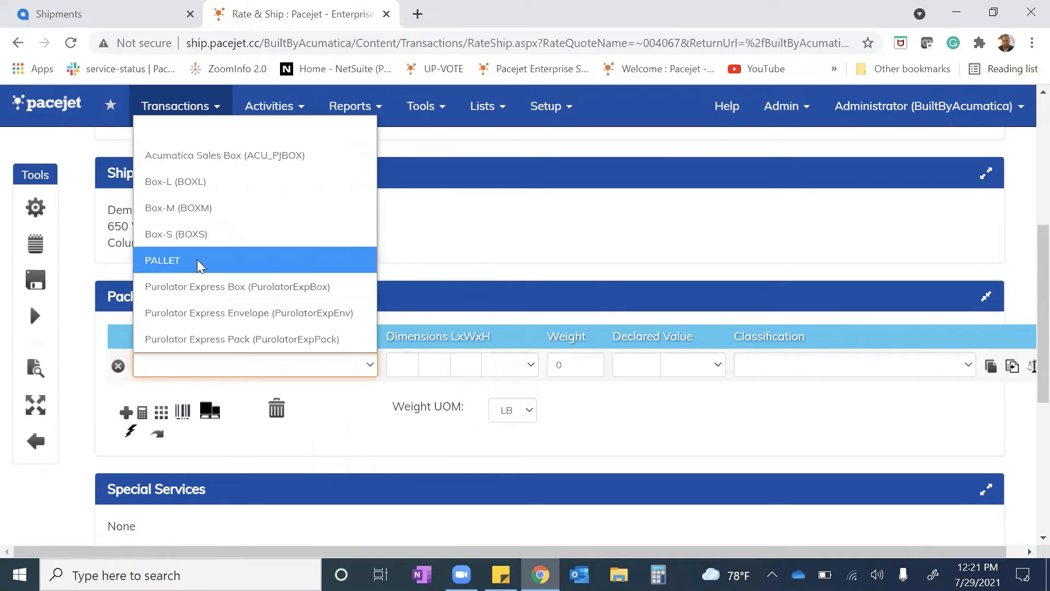
{"action": "left_click", "coordinate": [180, 260]}
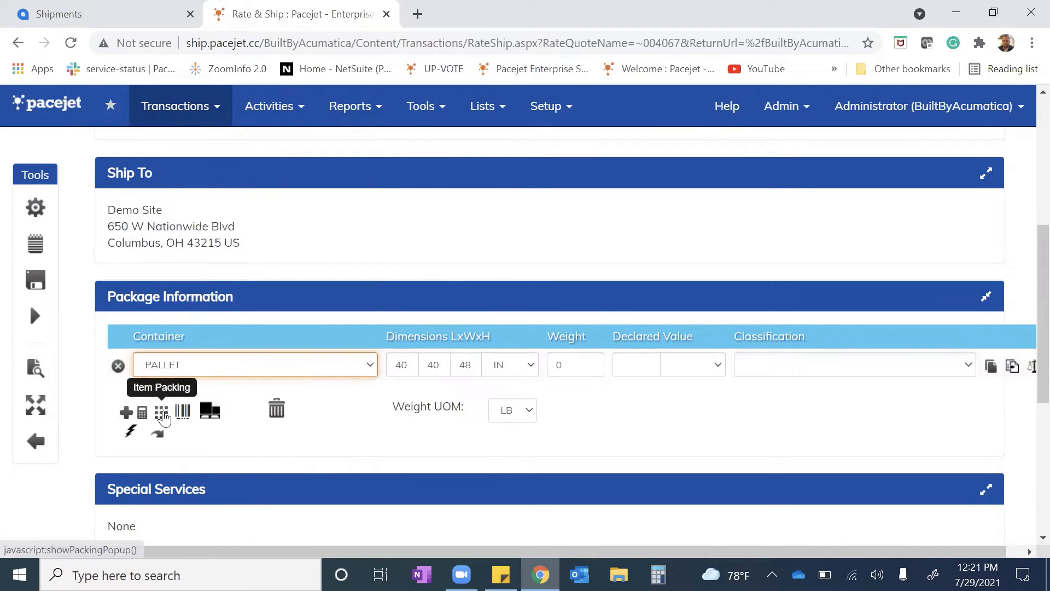
Pack the unpacked CONBABY1 changing tables, quantity 2, into the new pallet
{"action": "left_click", "coordinate": [162, 414]}
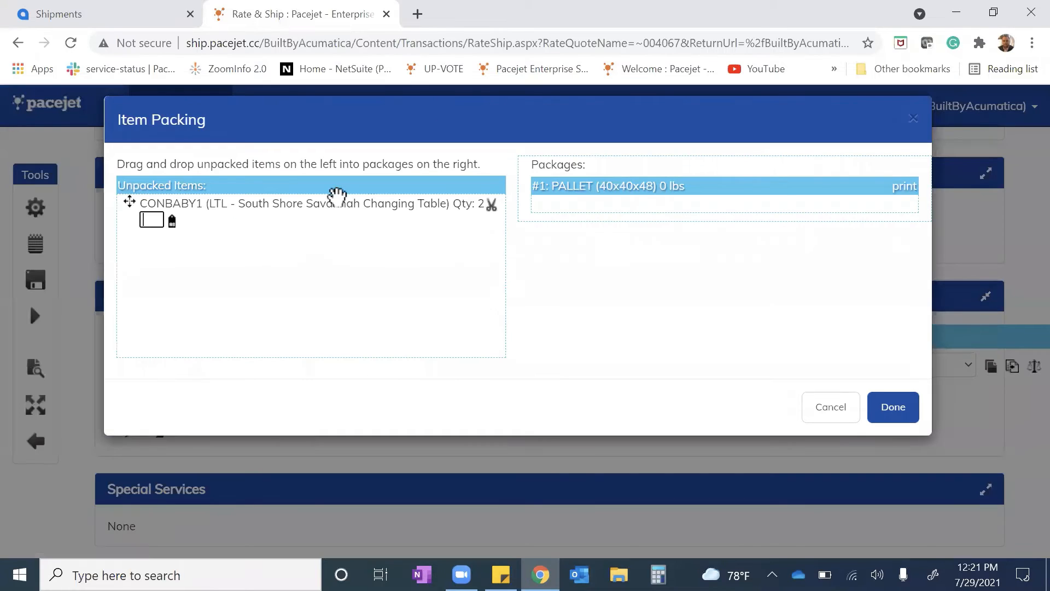
{"action": "left_click_drag", "start_coordinate": [241, 211], "coordinate": [670, 221]}
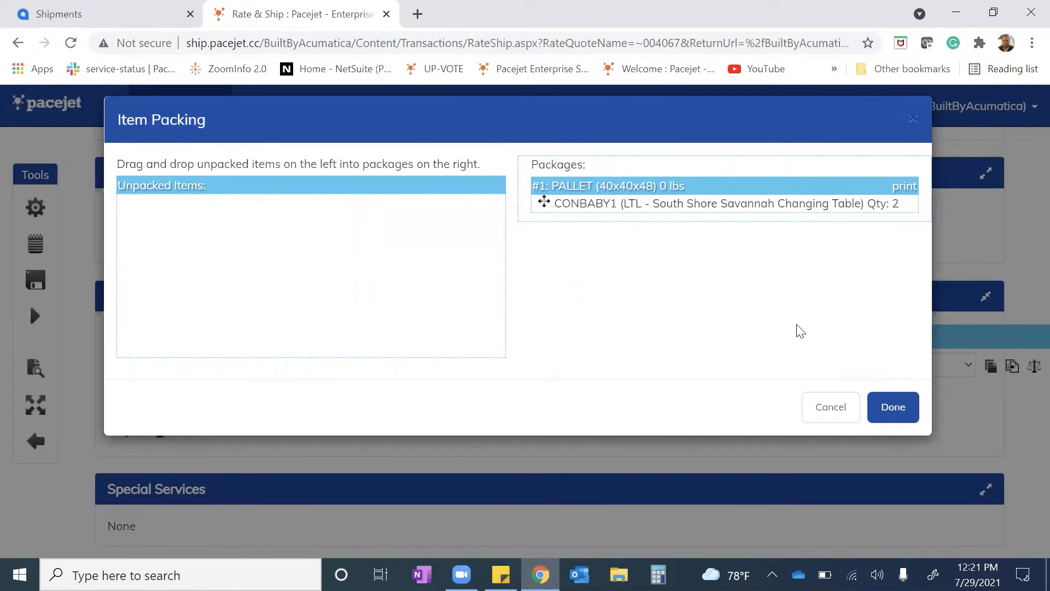
{"action": "left_click", "coordinate": [897, 407]}
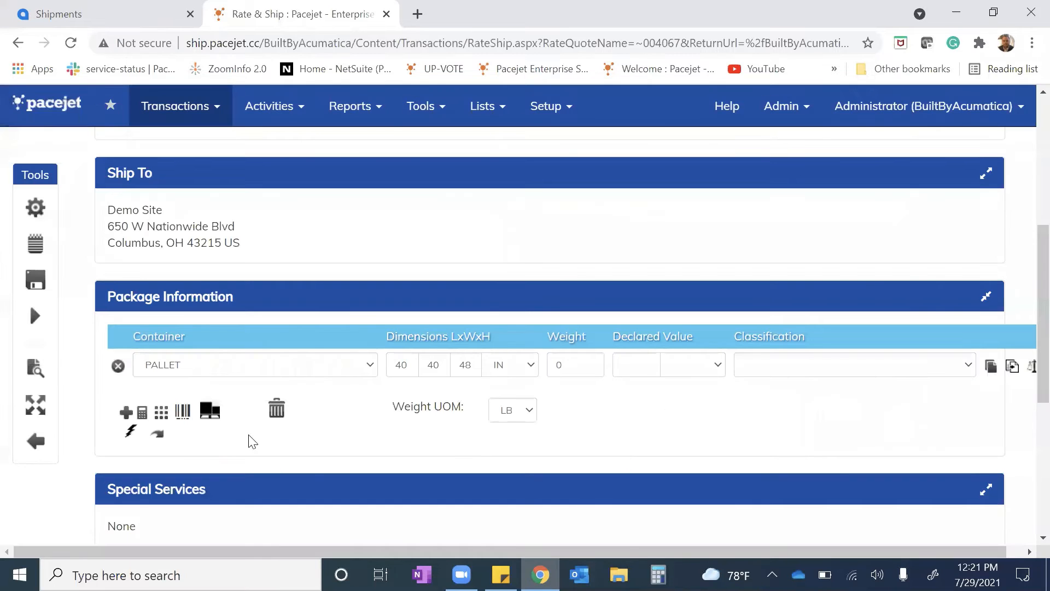
Recalculate the packed pallet's weight, and override it with 800 LB
{"action": "left_click", "coordinate": [158, 435]}
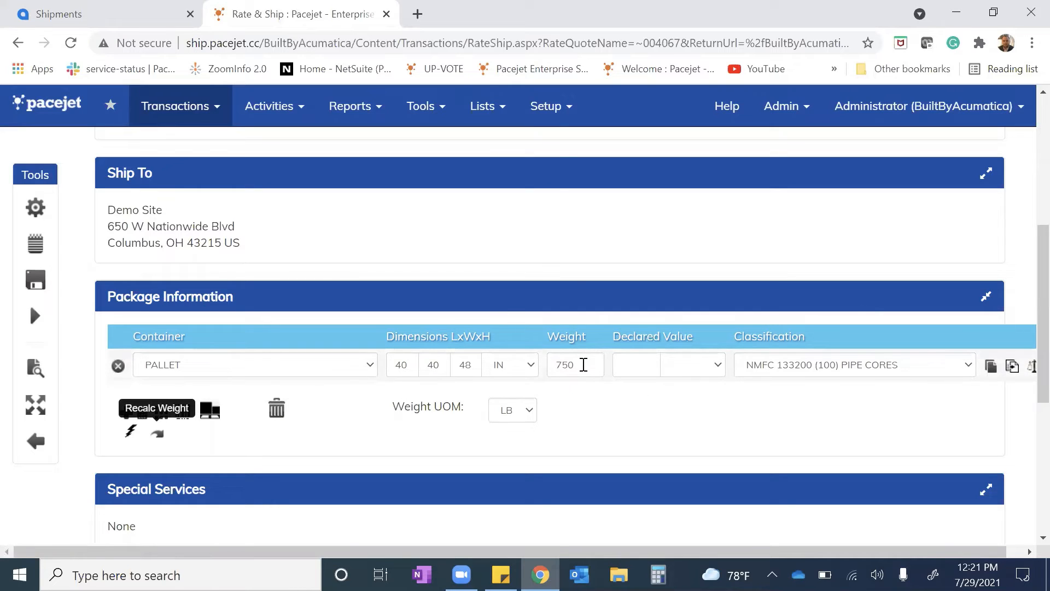
{"action": "left_click_drag", "start_coordinate": [581, 365], "coordinate": [555, 365]}
{"action": "type", "text": "800"}
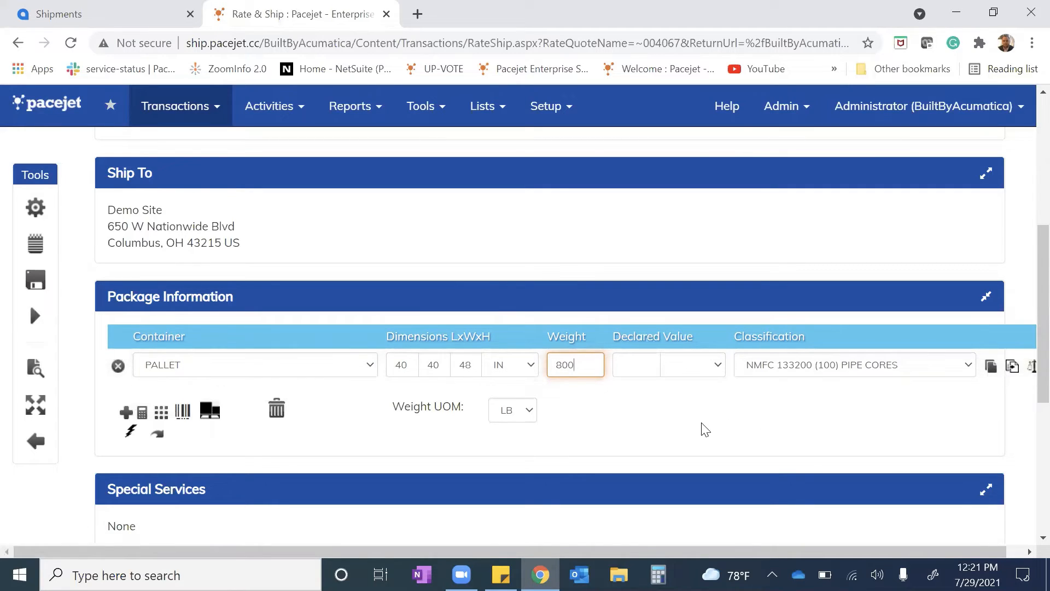
{"action": "key", "text": "Tab"}
{"action": "scroll", "coordinate": [670, 425], "scroll_direction": "up", "scroll_amount": 1}
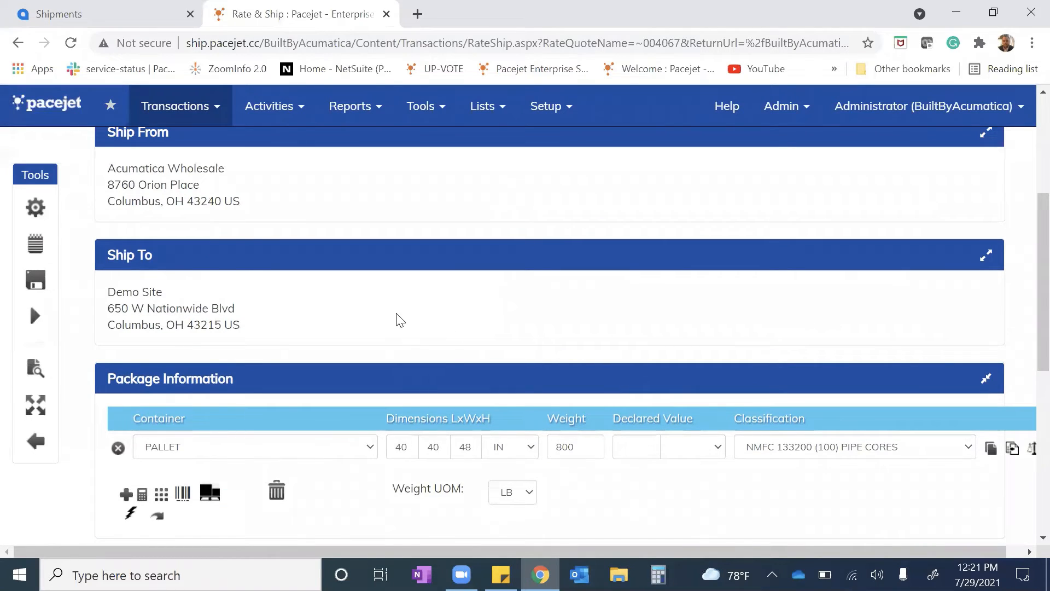
{"action": "scroll", "coordinate": [397, 316], "scroll_direction": "up", "scroll_amount": 3}
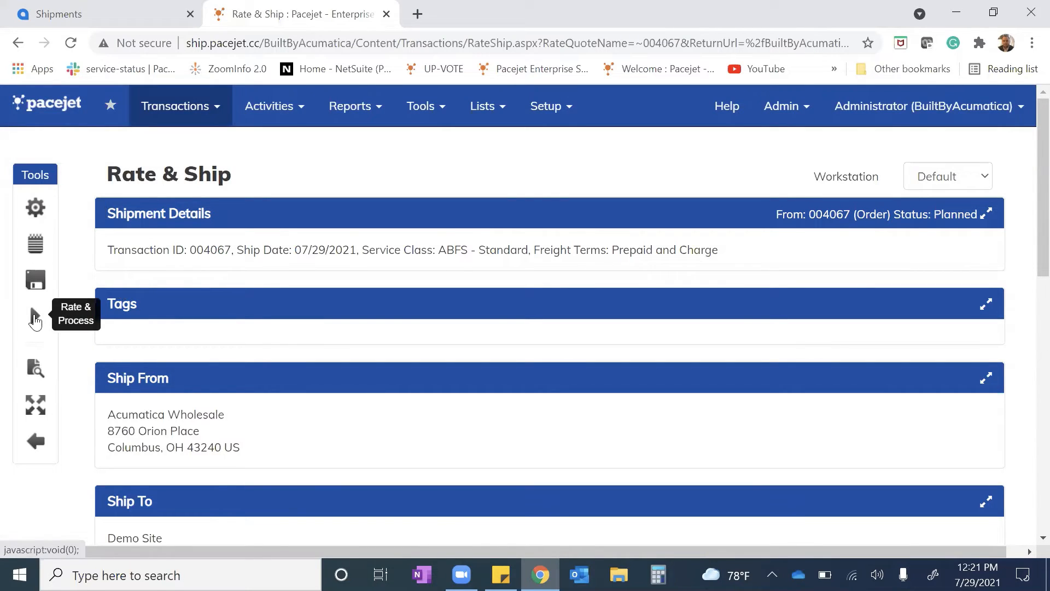
Rate and process the packed shipment, and review its ship confirmation and shipping summary
{"action": "left_click", "coordinate": [35, 320]}
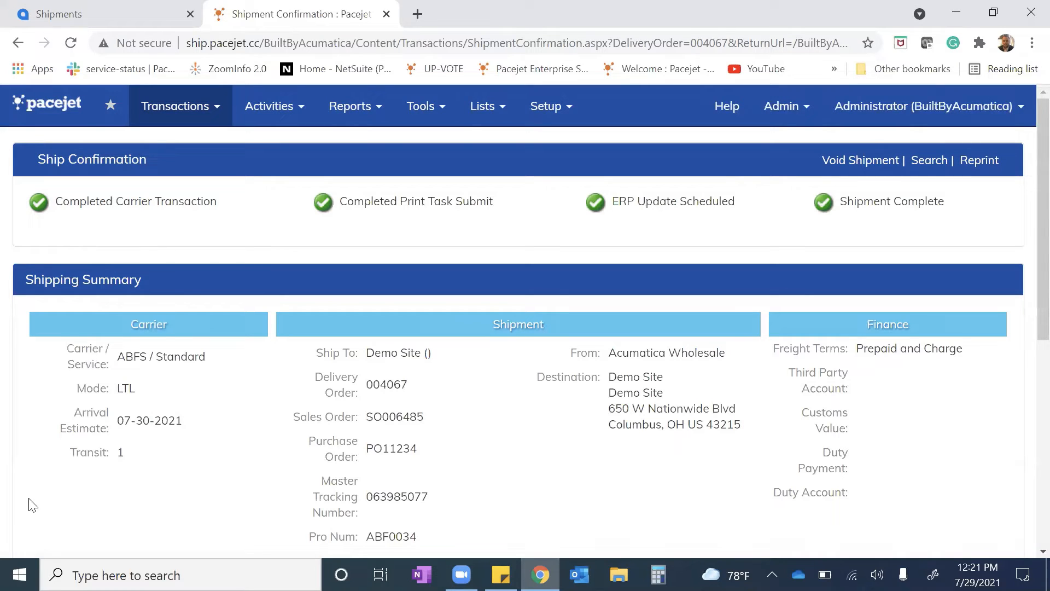
{"action": "scroll", "coordinate": [431, 438], "scroll_direction": "down", "scroll_amount": 5}
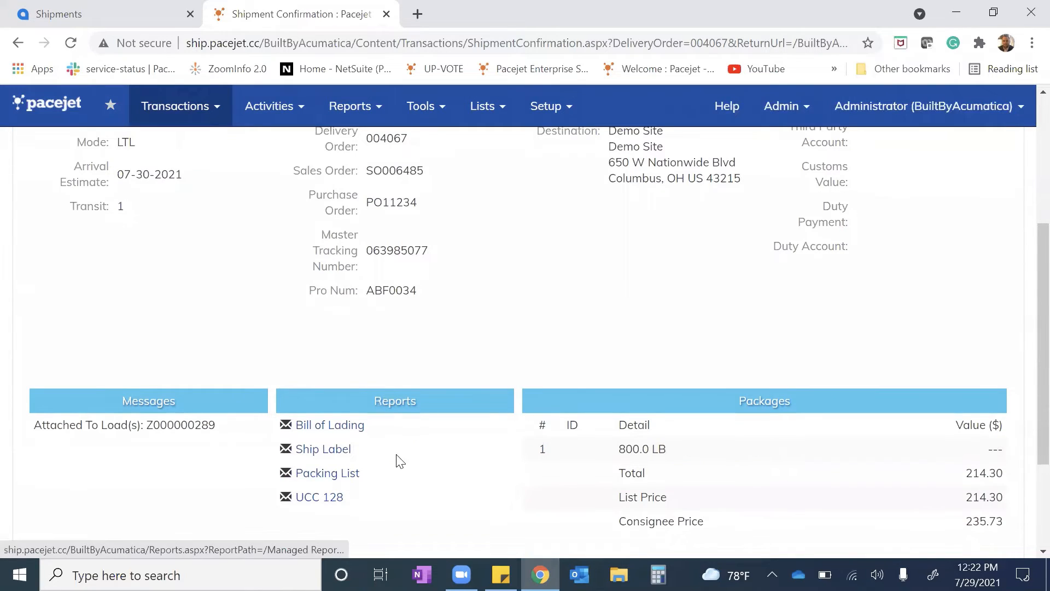
{"action": "scroll", "coordinate": [526, 365], "scroll_direction": "up", "scroll_amount": 5}
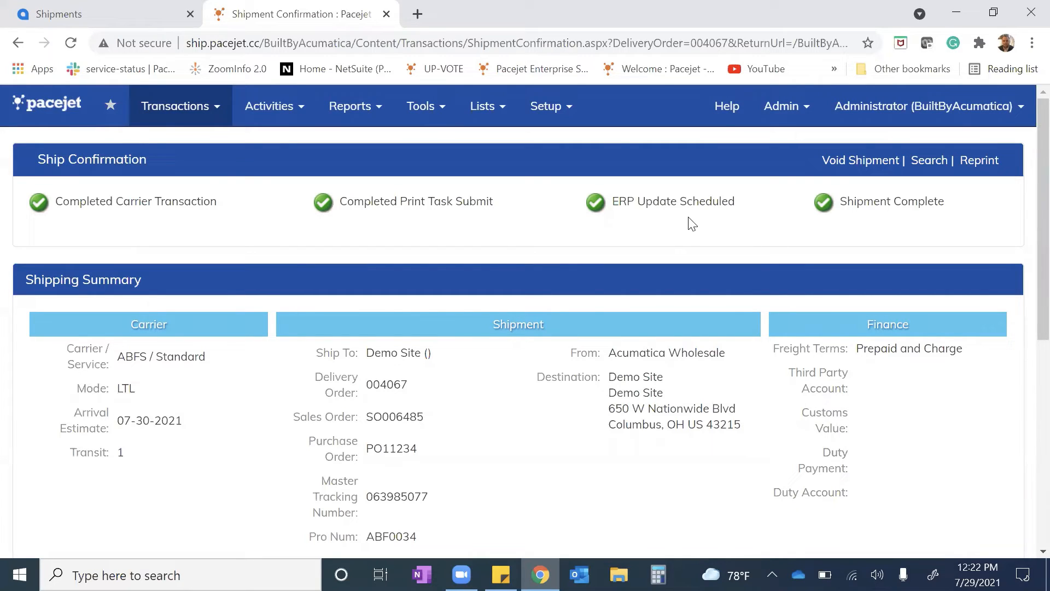
Open the Bill of Lading report from the shipment confirmation and export it as a PDF
{"action": "scroll", "coordinate": [854, 208], "scroll_direction": "down", "scroll_amount": 5}
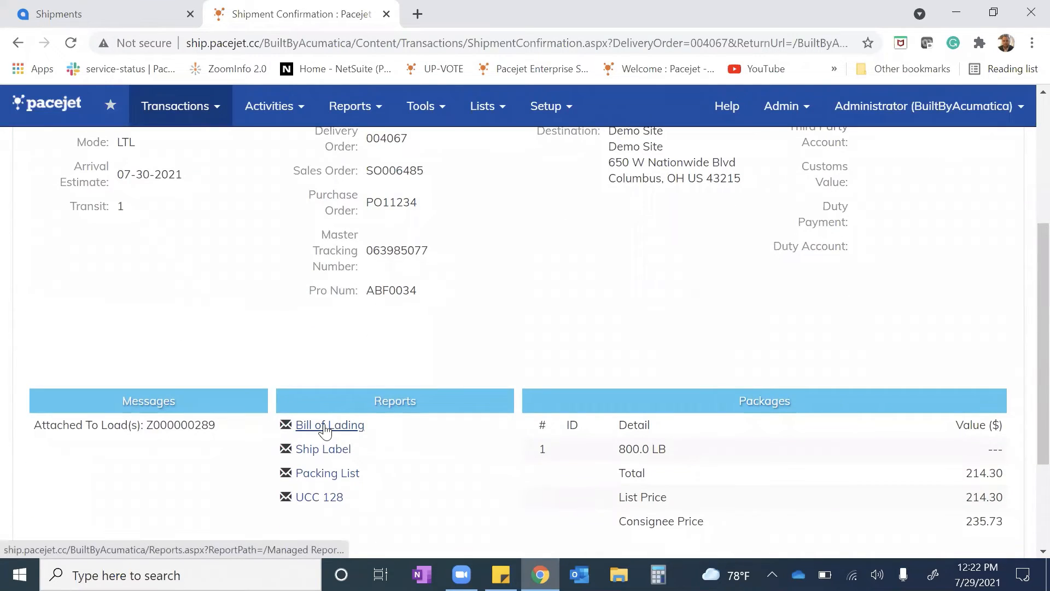
{"action": "left_click", "coordinate": [326, 426]}
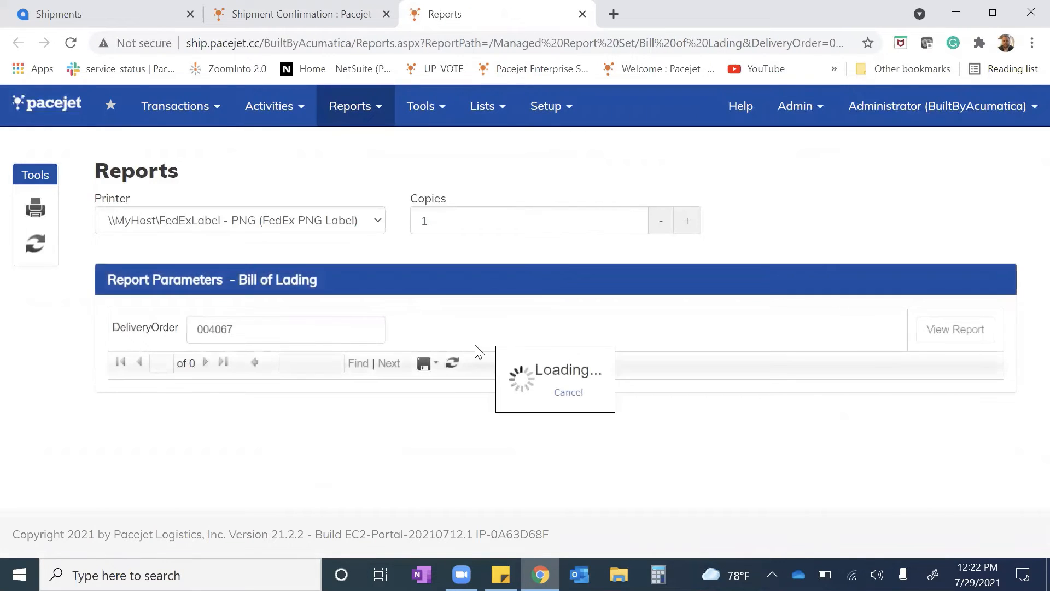
{"action": "scroll", "coordinate": [481, 335], "scroll_direction": "down", "scroll_amount": 3}
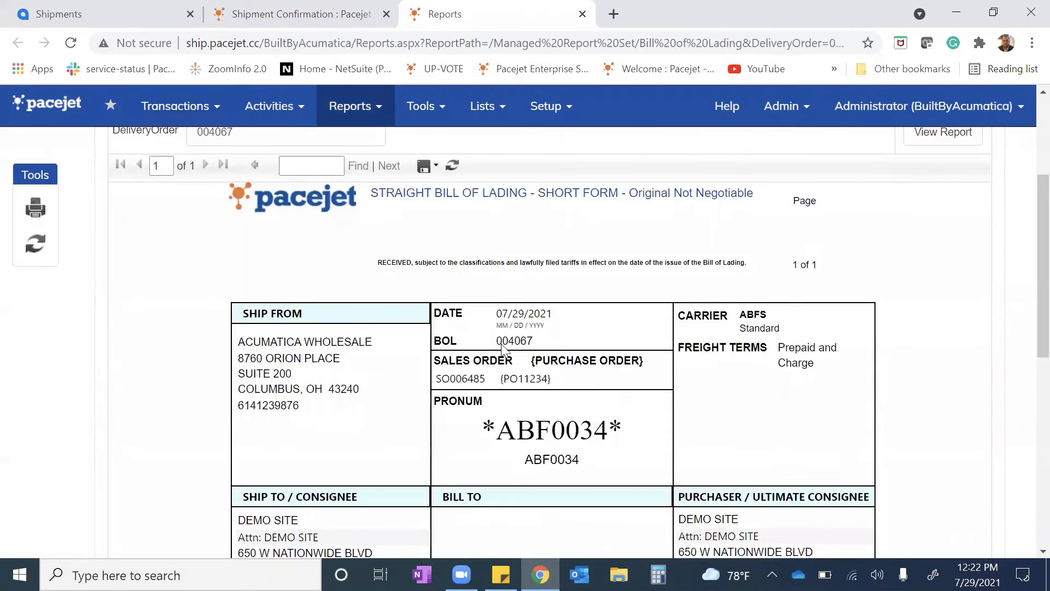
{"action": "scroll", "coordinate": [452, 257], "scroll_direction": "up", "scroll_amount": 2}
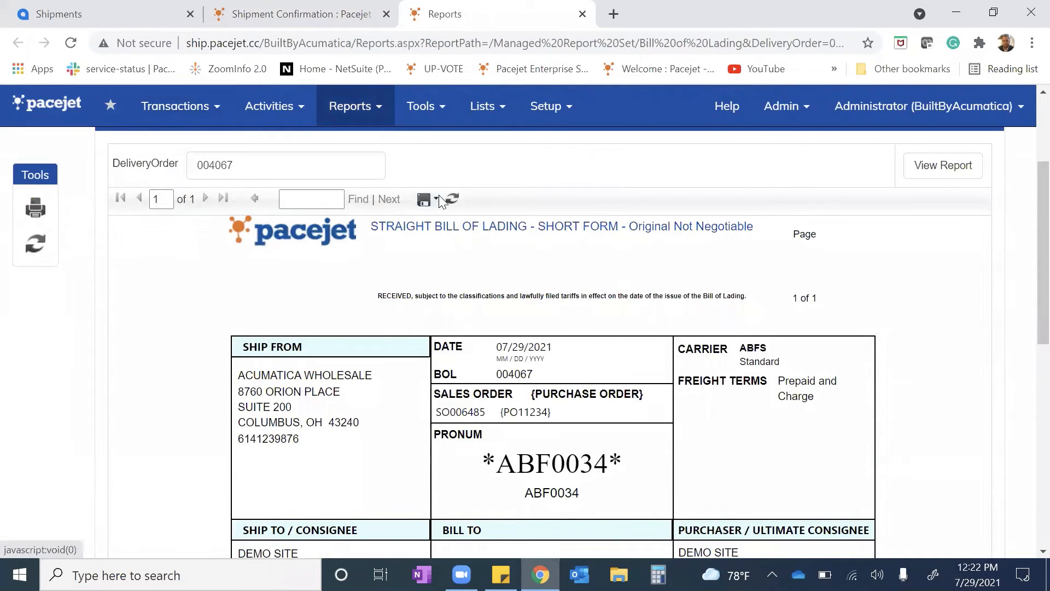
{"action": "left_click", "coordinate": [426, 201]}
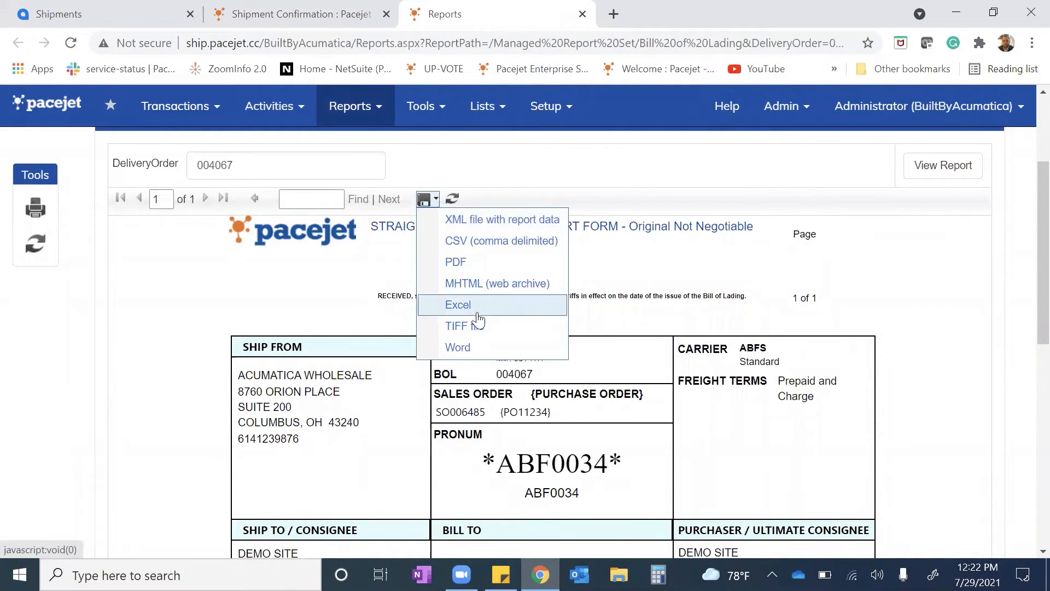
{"action": "left_click", "coordinate": [472, 263]}
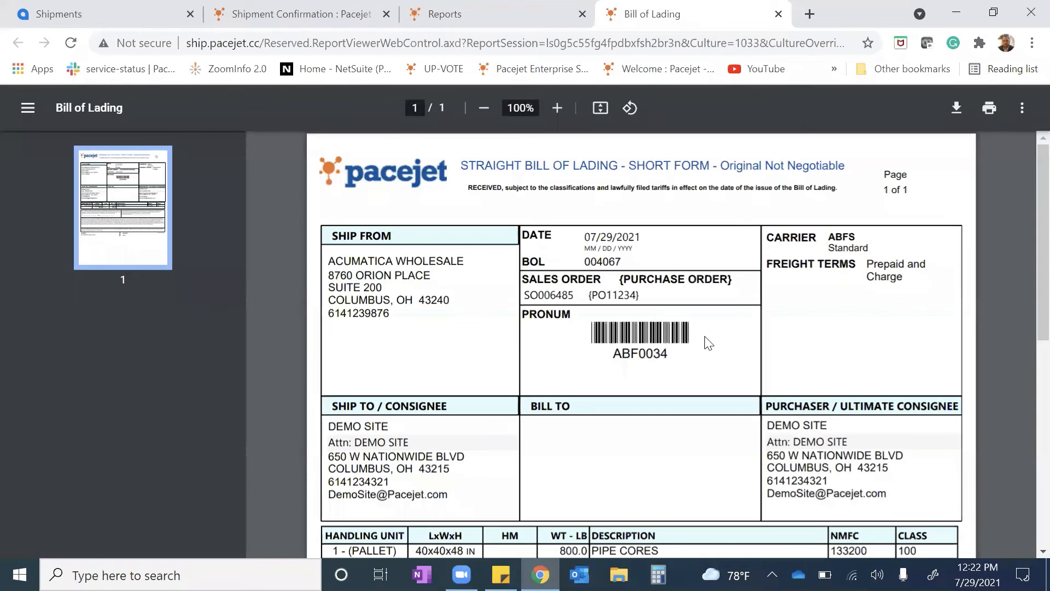
Examine the Bill of Lading PDF's addresses, pro number barcode and handling unit details, and close it
{"action": "scroll", "coordinate": [705, 339], "scroll_direction": "down", "scroll_amount": 1}
{"action": "scroll", "coordinate": [705, 342], "scroll_direction": "up", "scroll_amount": 1}
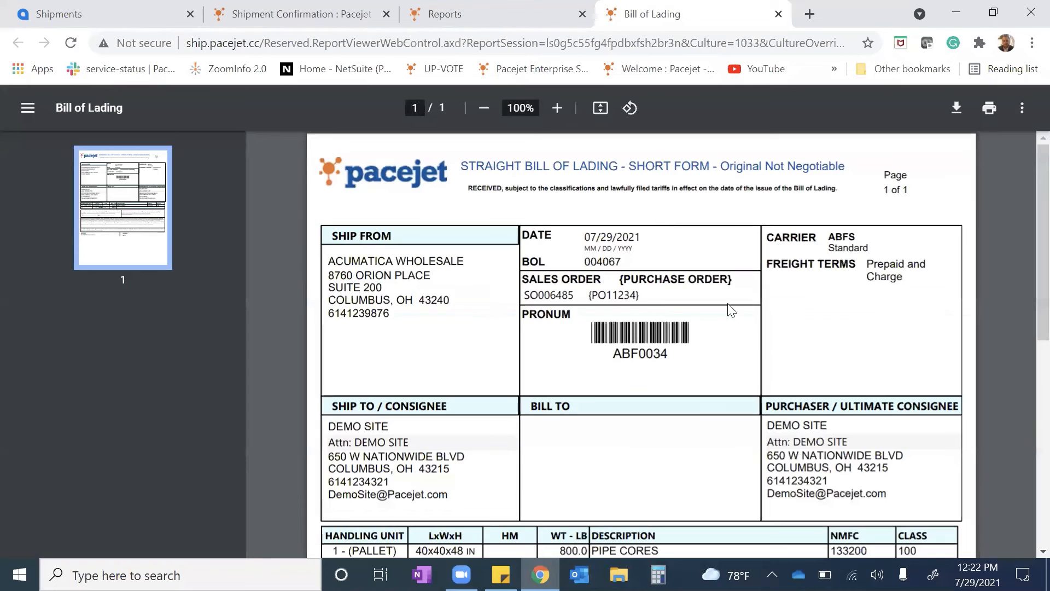
{"action": "scroll", "coordinate": [651, 381], "scroll_direction": "down", "scroll_amount": 1}
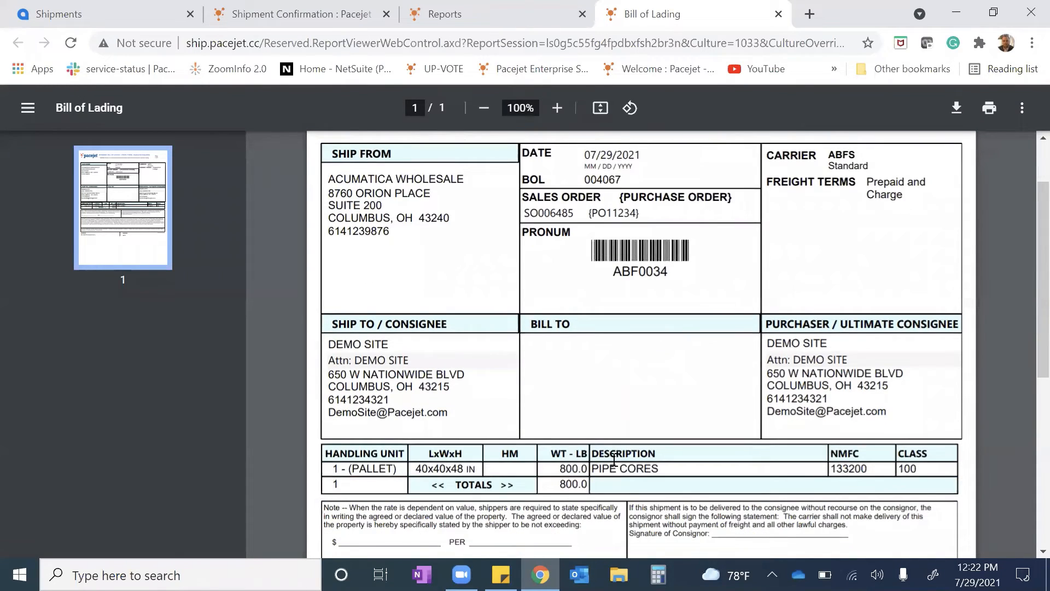
{"action": "scroll", "coordinate": [402, 370], "scroll_direction": "up", "scroll_amount": 1}
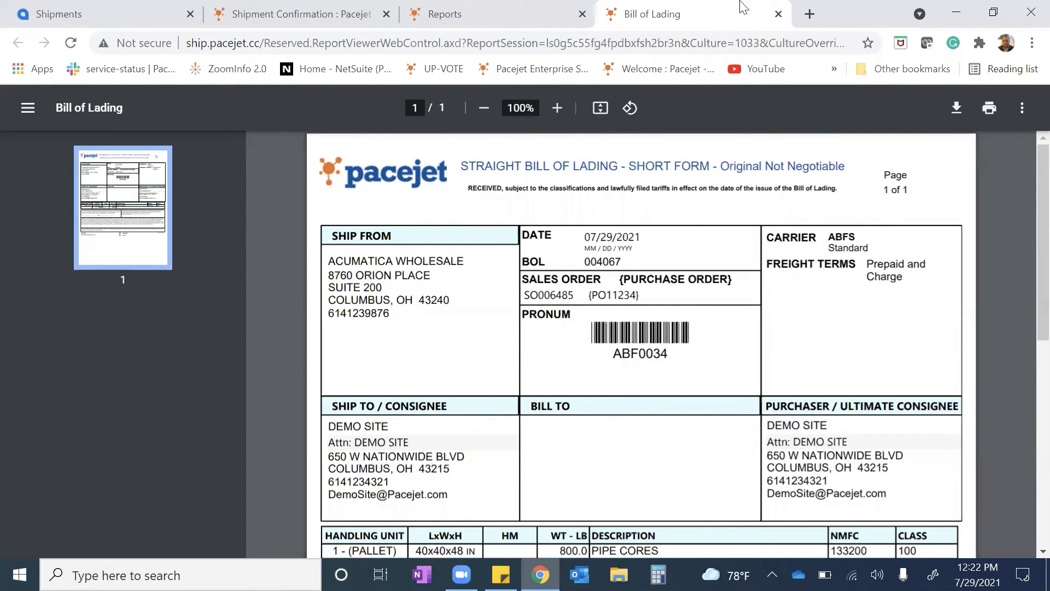
{"action": "left_click", "coordinate": [778, 13]}
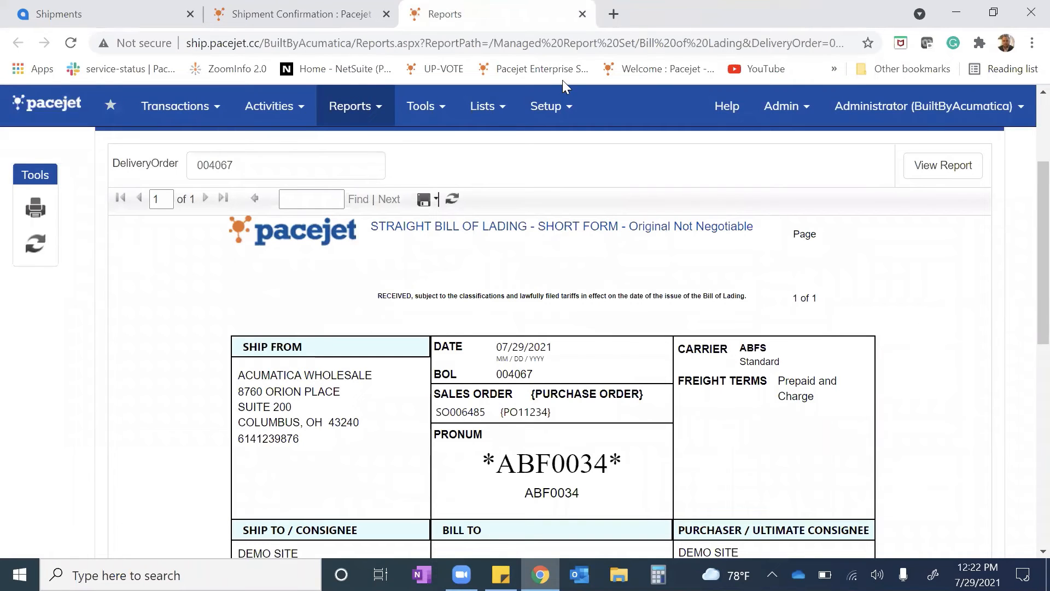
Return to the shipment confirmation and view the Ship Label report
{"action": "left_click", "coordinate": [285, 15]}
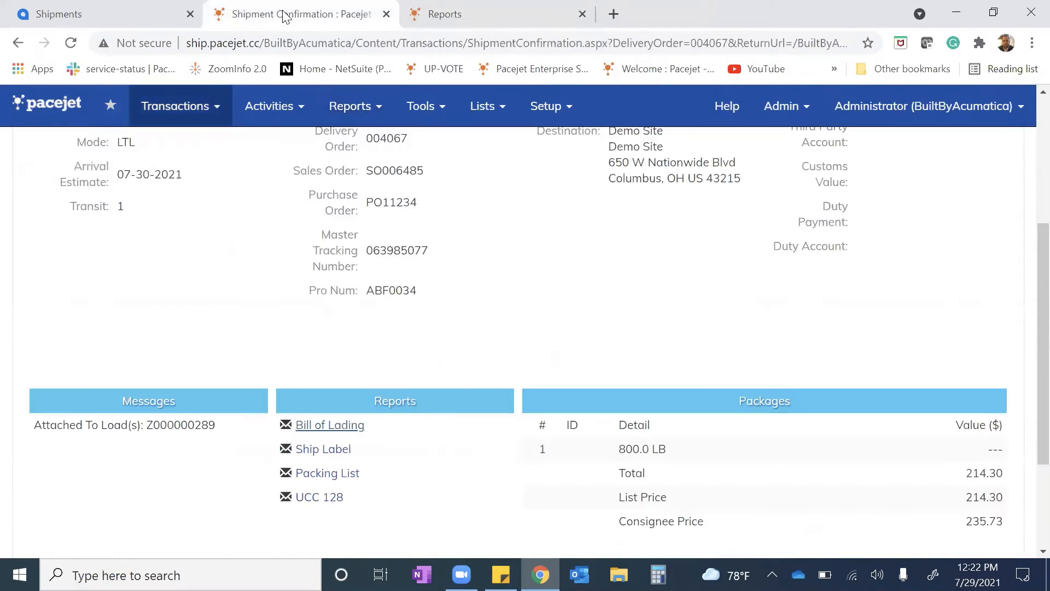
{"action": "left_click", "coordinate": [310, 448]}
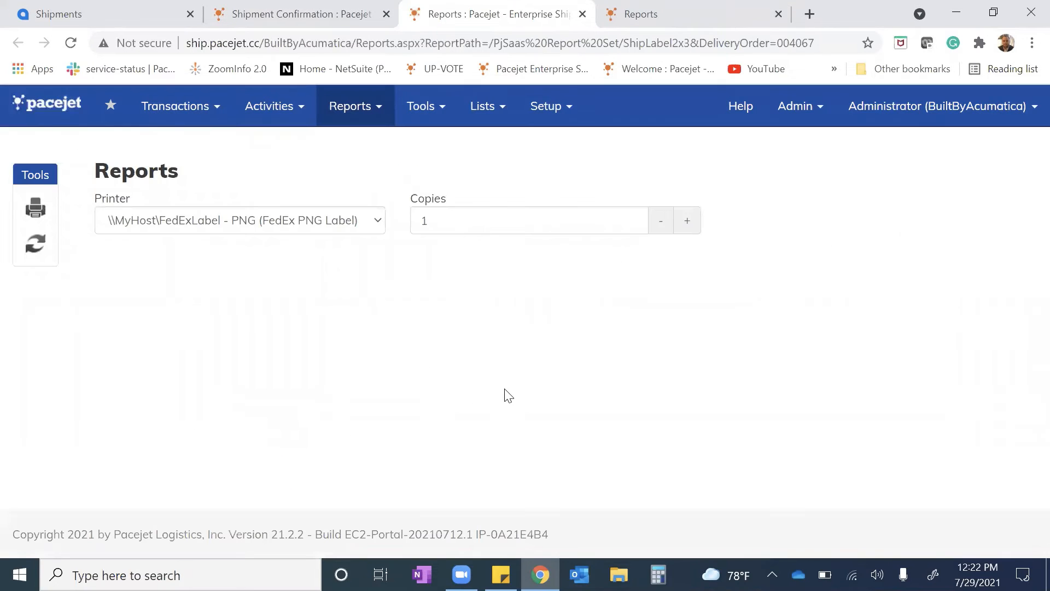
{"action": "scroll", "coordinate": [774, 418], "scroll_direction": "down", "scroll_amount": 5}
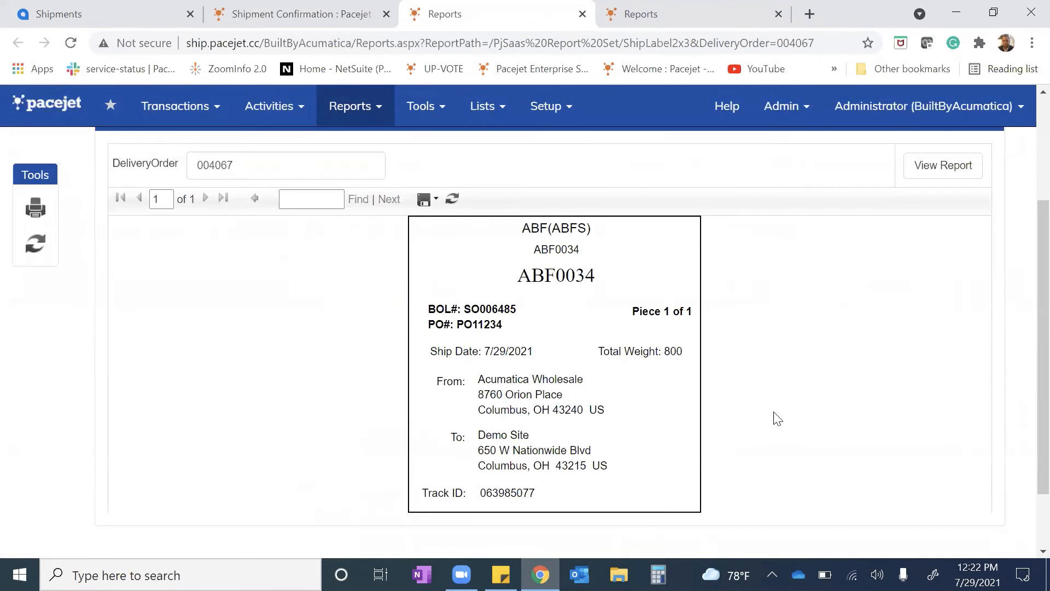
{"action": "scroll", "coordinate": [777, 419], "scroll_direction": "up", "scroll_amount": 3}
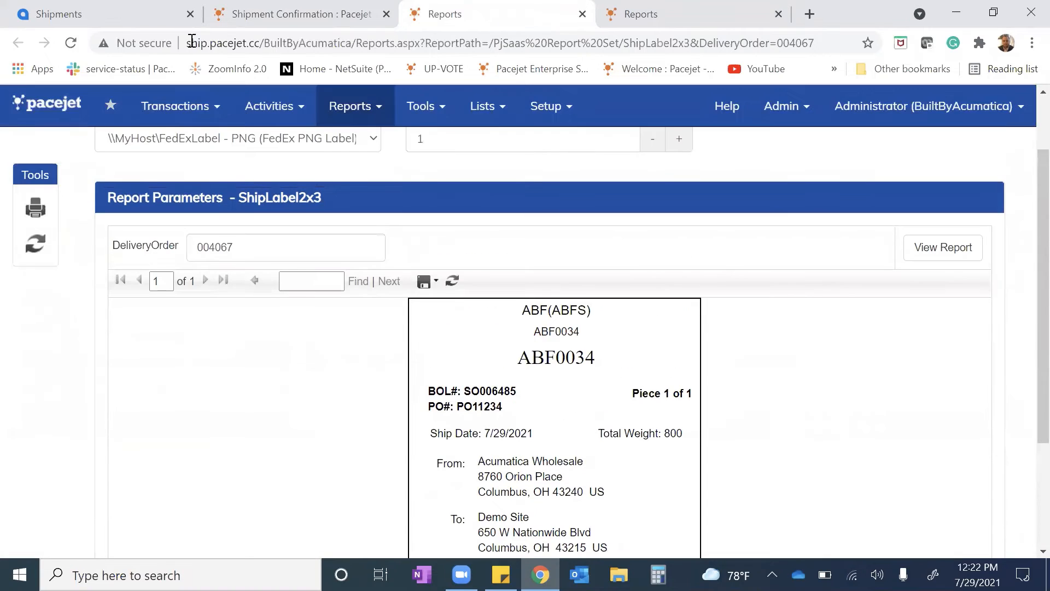
View the Packing List report from the shipment confirmation, and close all open report pages
{"action": "left_click", "coordinate": [271, 8]}
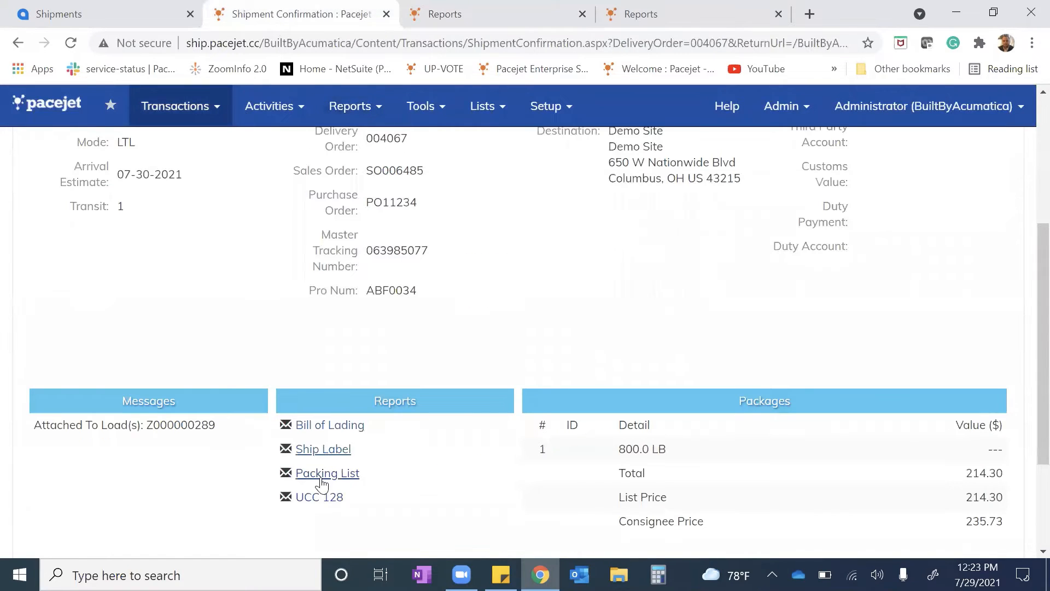
{"action": "left_click", "coordinate": [302, 476]}
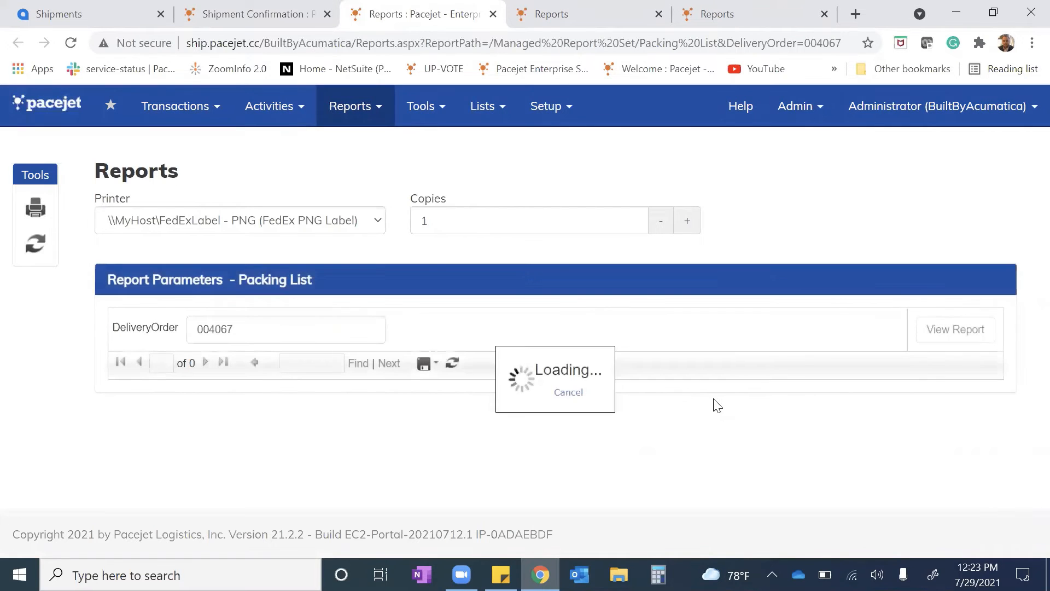
{"action": "scroll", "coordinate": [714, 405], "scroll_direction": "down", "scroll_amount": 6}
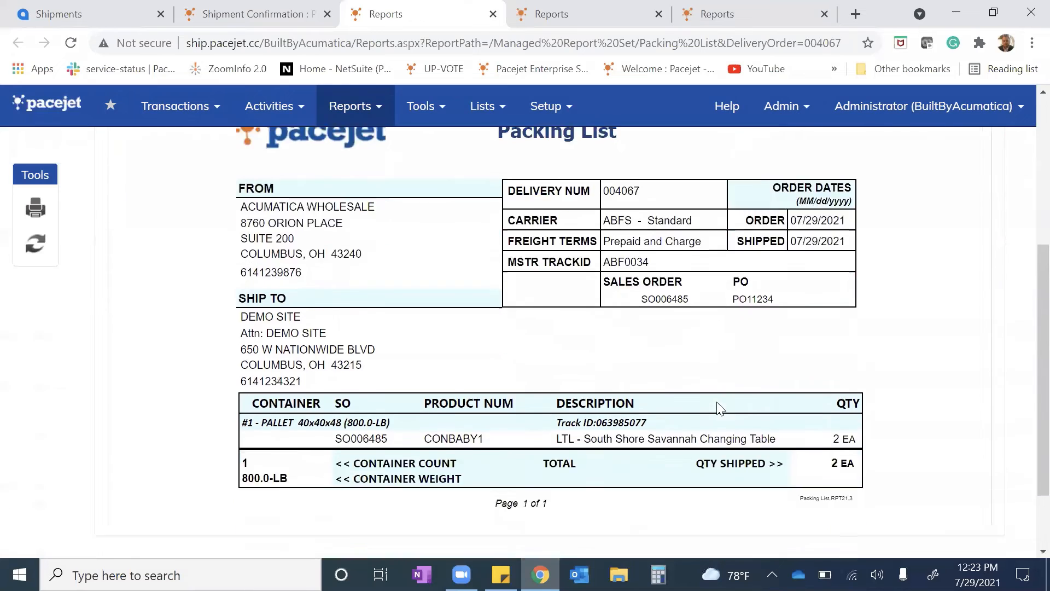
{"action": "scroll", "coordinate": [711, 448], "scroll_direction": "up", "scroll_amount": 5}
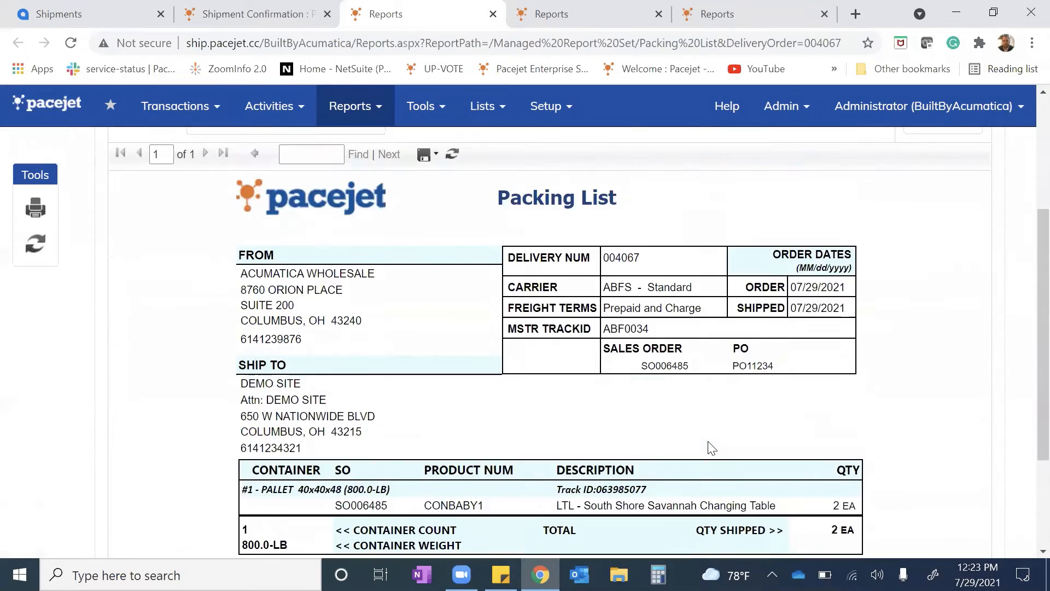
{"action": "key", "text": "ctrl+w"}
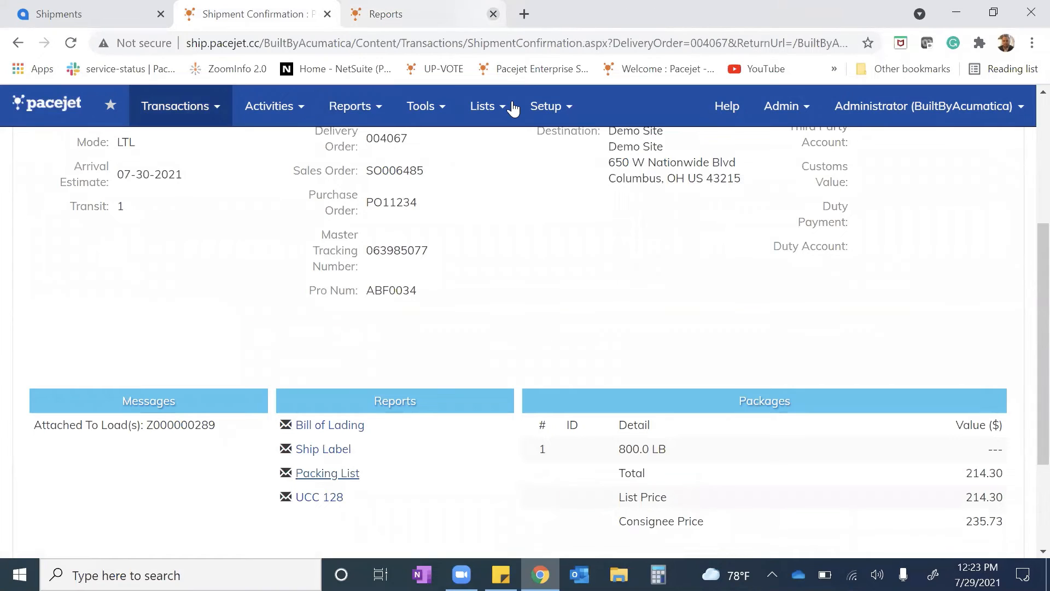
{"action": "left_click", "coordinate": [493, 14]}
{"action": "scroll", "coordinate": [261, 195], "scroll_direction": "up", "scroll_amount": 3}
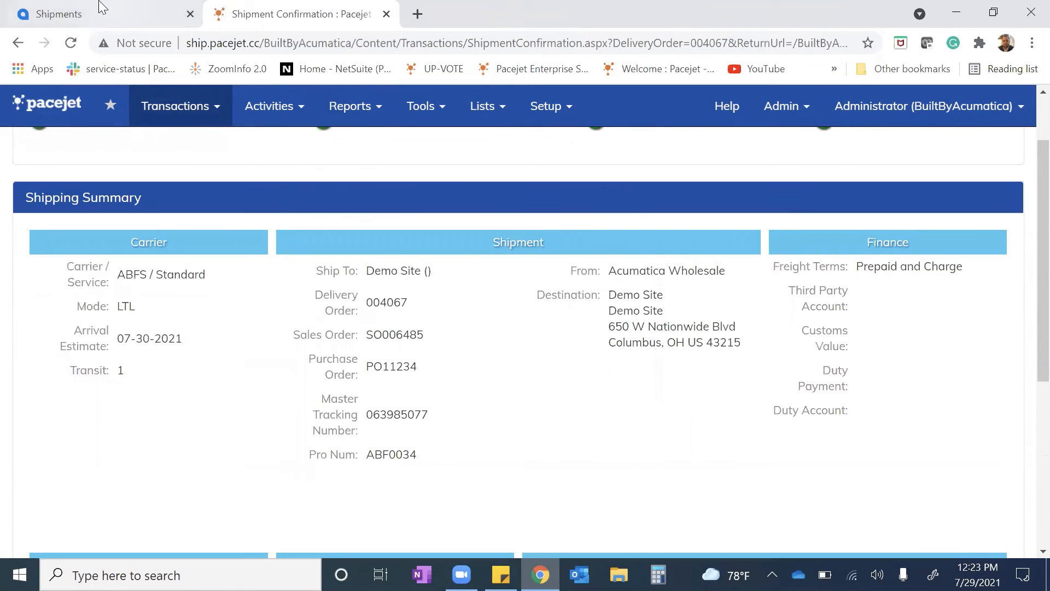
Switch to Acumatica, reload the shipment and check its package's box, weight and tracking number
{"action": "left_click", "coordinate": [103, 7]}
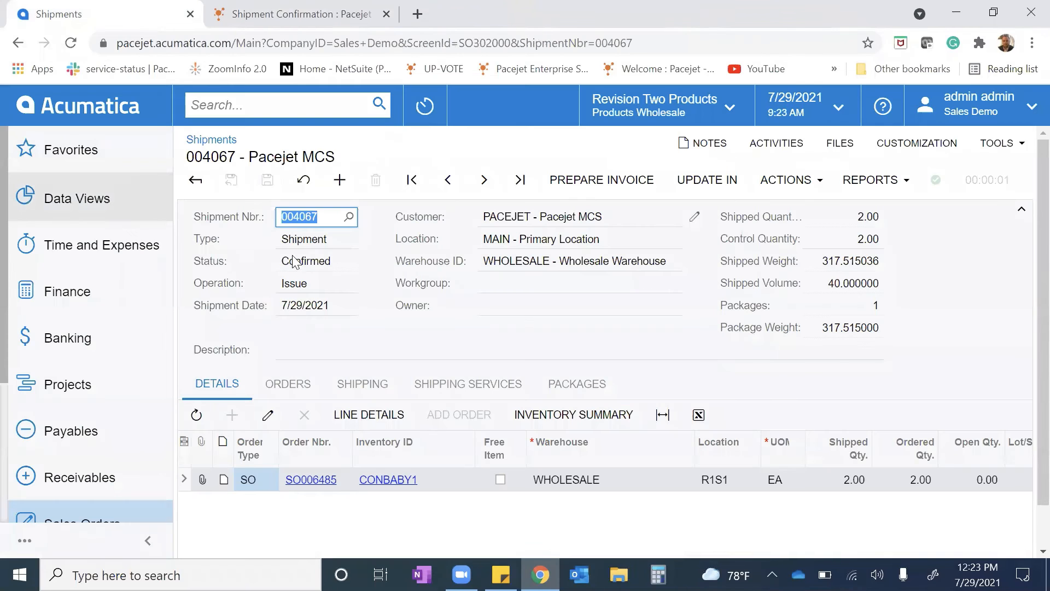
{"action": "left_click", "coordinate": [70, 43]}
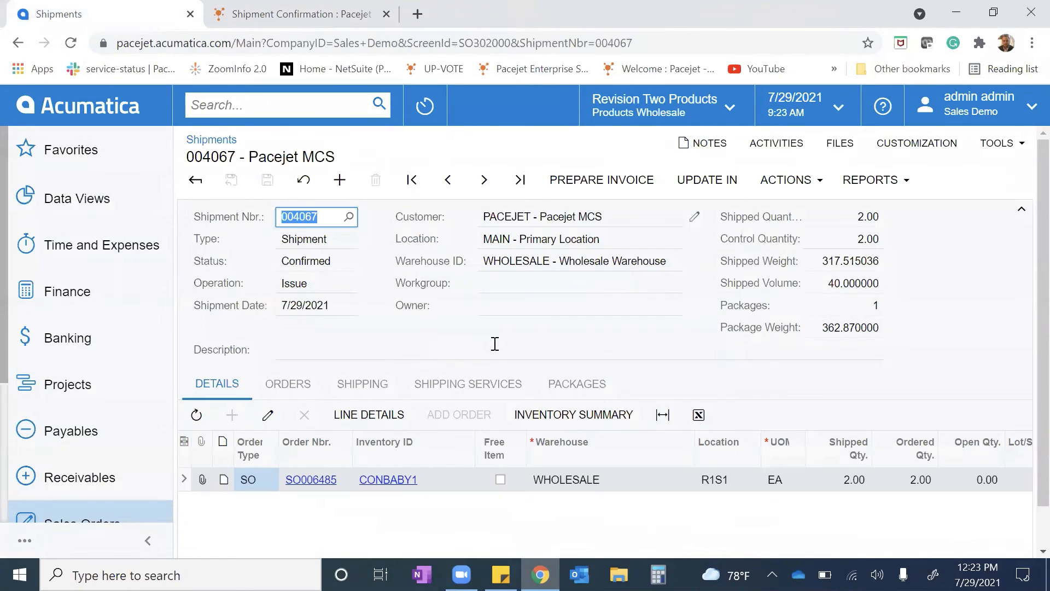
{"action": "left_click", "coordinate": [363, 384]}
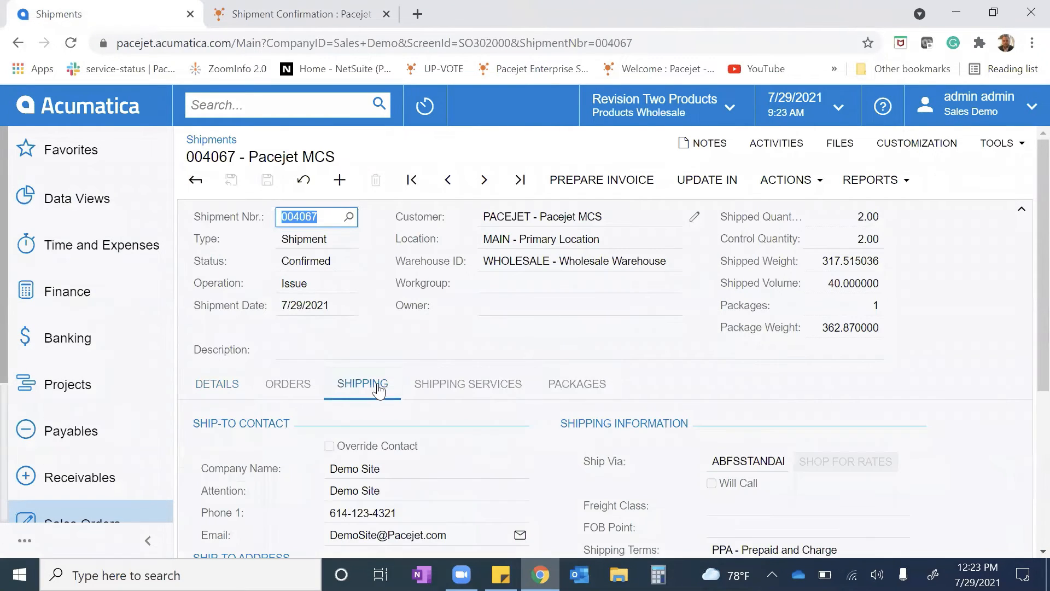
{"action": "left_click", "coordinate": [570, 384]}
{"action": "scroll", "coordinate": [597, 424], "scroll_direction": "down", "scroll_amount": 2}
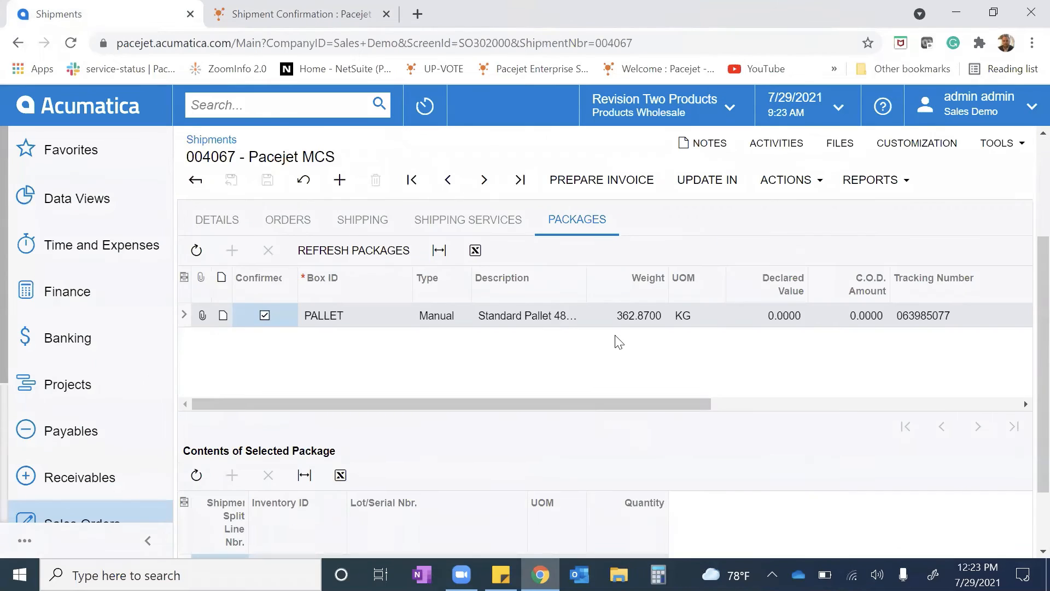
{"action": "scroll", "coordinate": [872, 432], "scroll_direction": "up", "scroll_amount": 1}
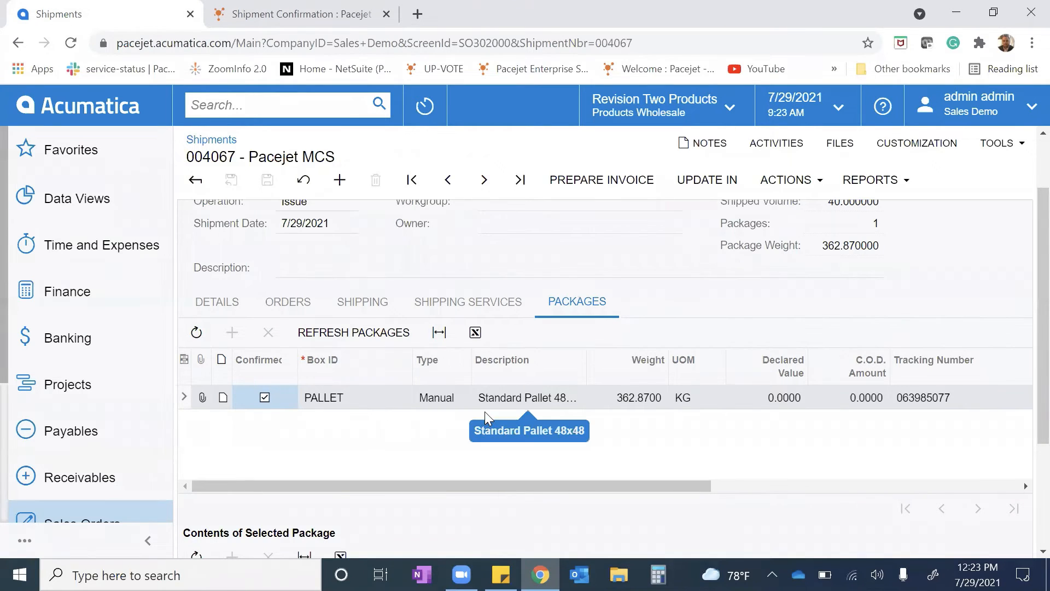
{"action": "scroll", "coordinate": [486, 422], "scroll_direction": "up", "scroll_amount": 2}
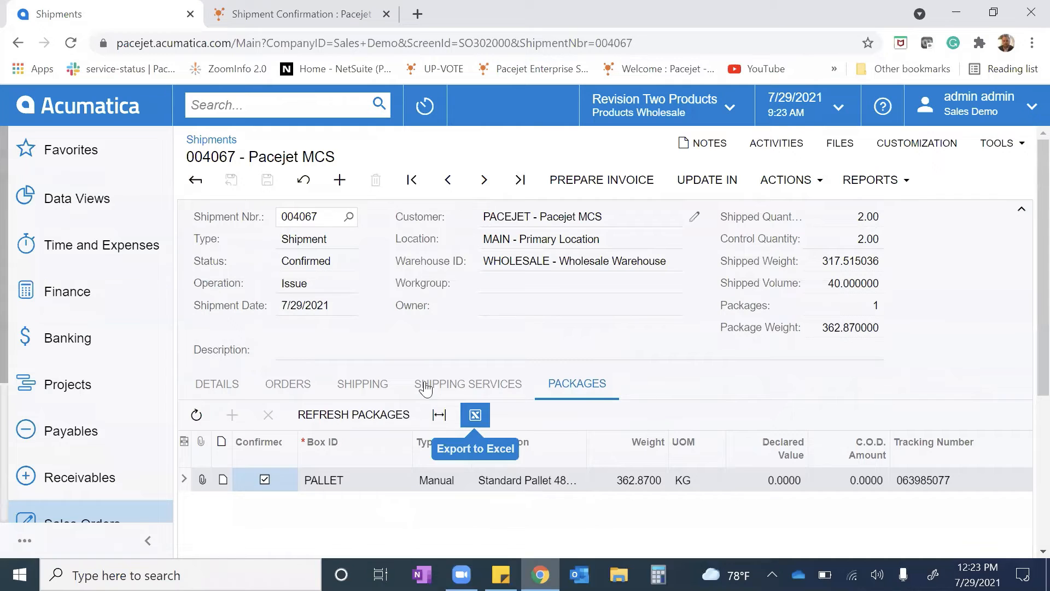
Review the shipment's shipping information, including Ship Via, freight cost, freight price, Pacejet status and pro bill number
{"action": "left_click", "coordinate": [362, 383]}
{"action": "scroll", "coordinate": [383, 372], "scroll_direction": "down", "scroll_amount": 3}
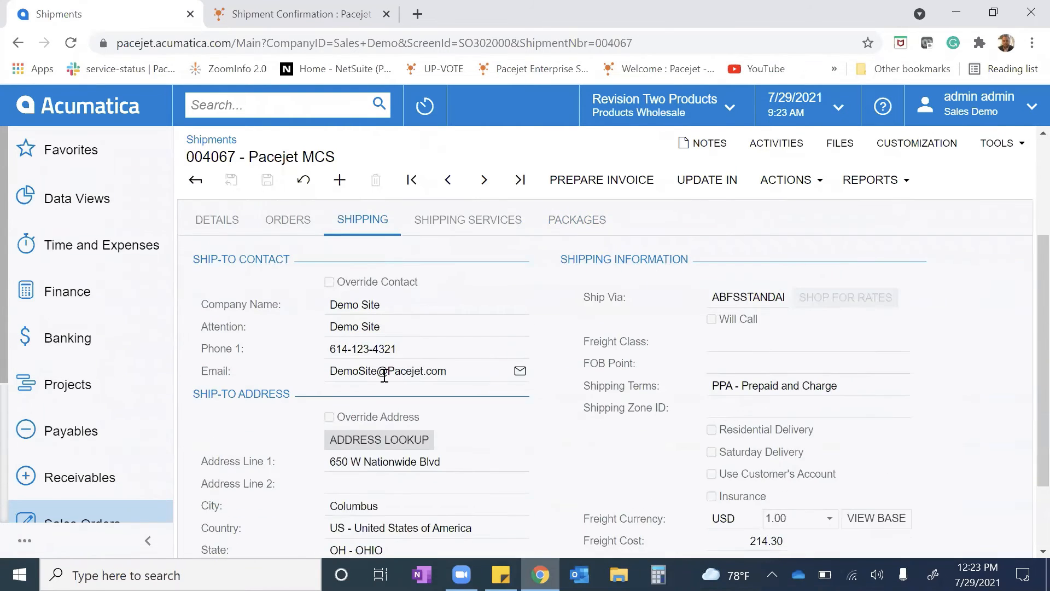
{"action": "scroll", "coordinate": [412, 429], "scroll_direction": "down", "scroll_amount": 2}
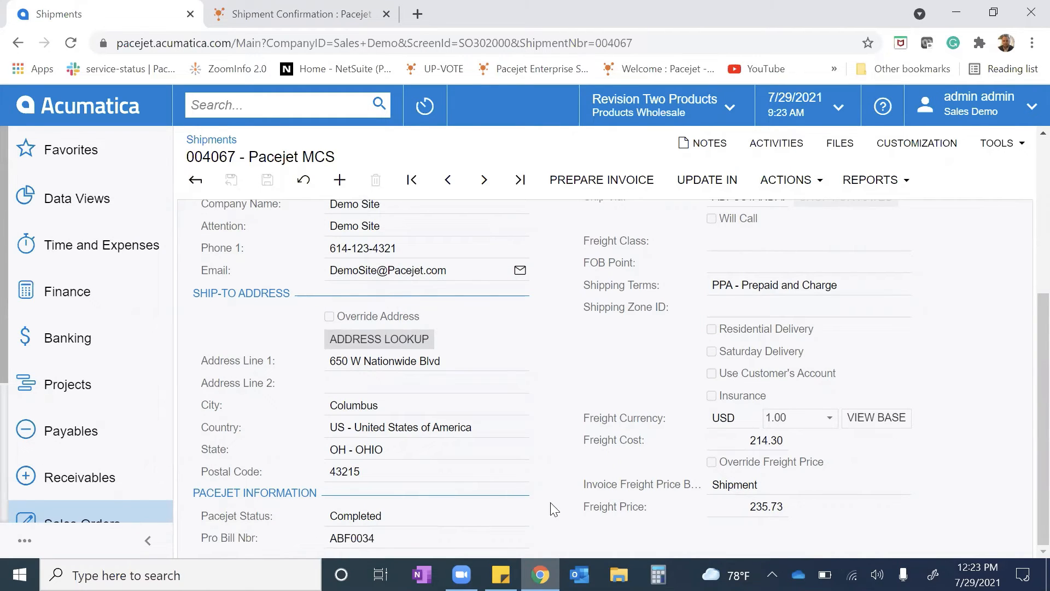
{"action": "scroll", "coordinate": [581, 478], "scroll_direction": "up", "scroll_amount": 3}
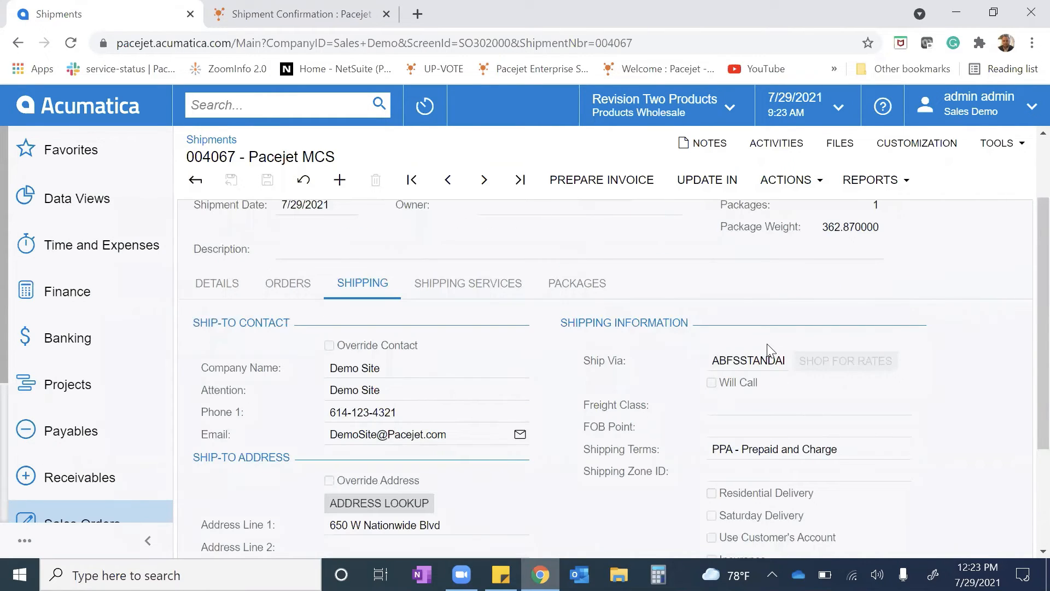
{"action": "scroll", "coordinate": [768, 353], "scroll_direction": "down", "scroll_amount": 3}
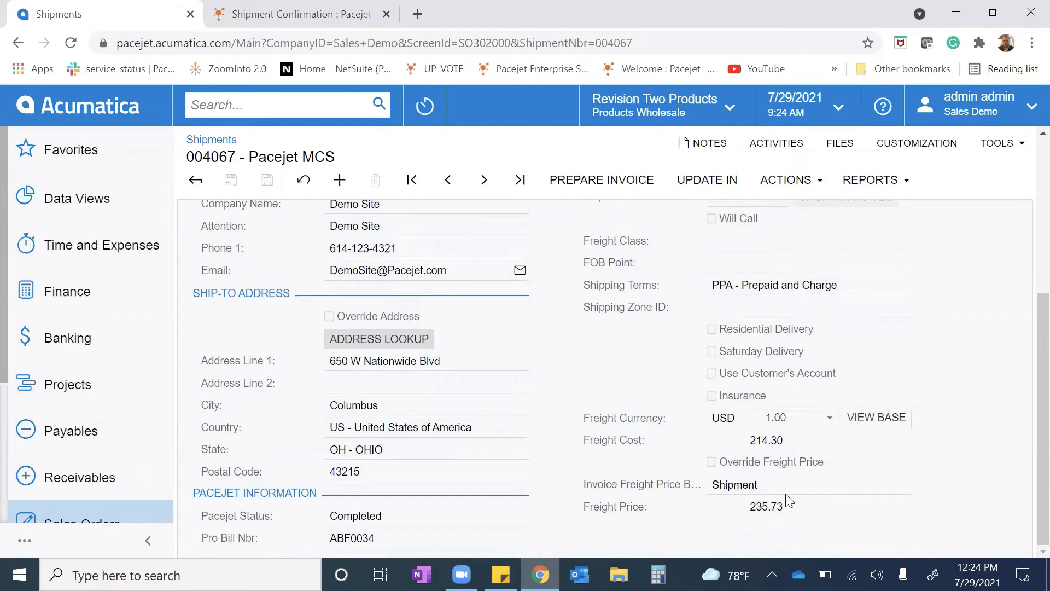
{"action": "scroll", "coordinate": [580, 503], "scroll_direction": "up", "scroll_amount": 3}
{"action": "scroll", "coordinate": [578, 502], "scroll_direction": "down", "scroll_amount": 3}
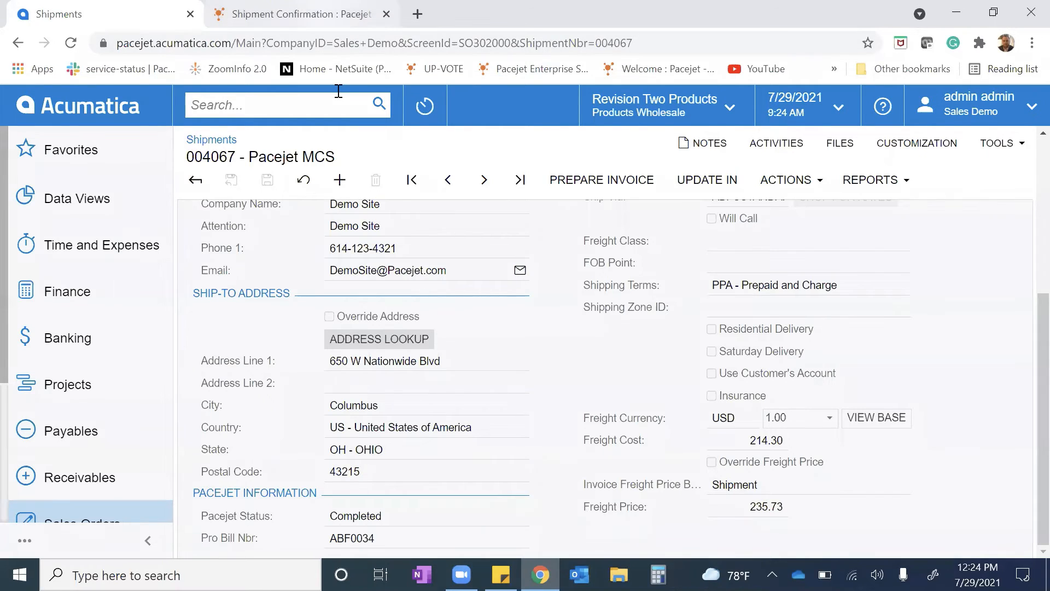
Switch to Pacejet and use Quick Ship Search to open the parcel shipment by its delivery order number for scan packing
{"action": "left_click", "coordinate": [301, 14]}
{"action": "scroll", "coordinate": [390, 285], "scroll_direction": "up", "scroll_amount": 1}
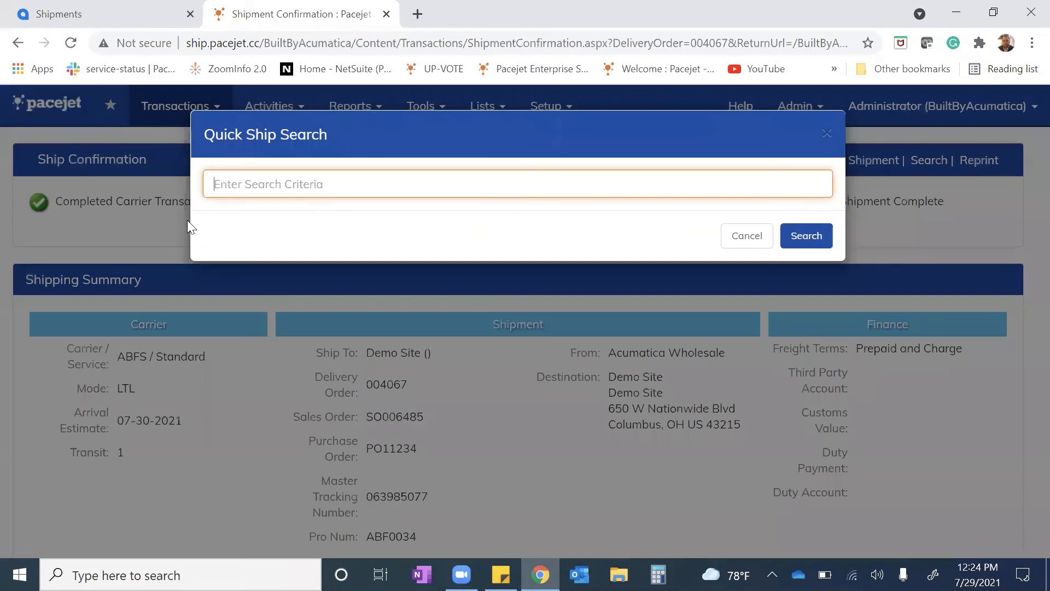
{"action": "type", "text": "004066"}
{"action": "key", "text": "Return"}
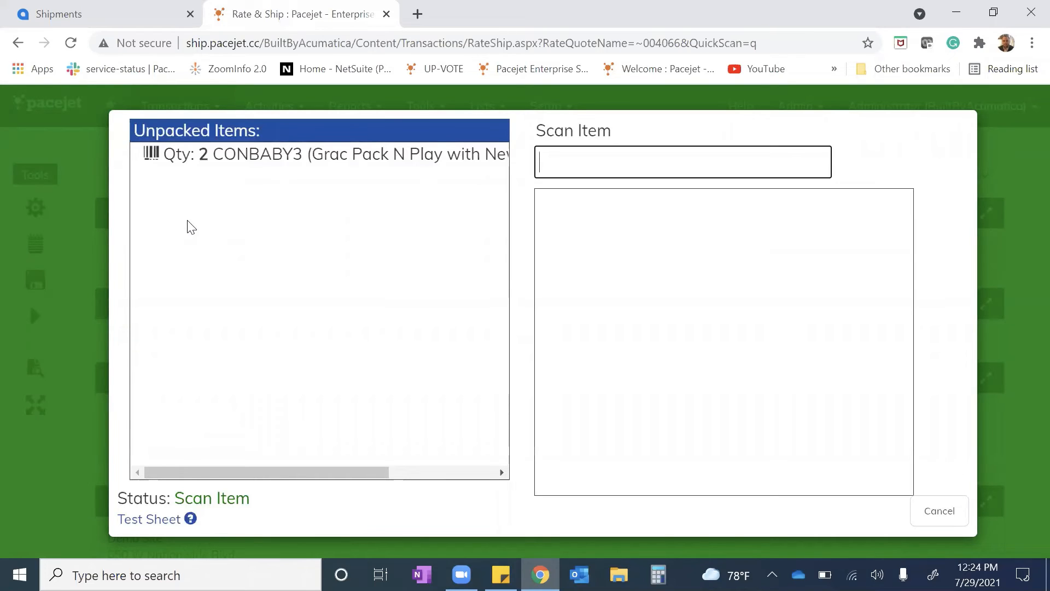
Scan item CONBABY3 twice to pack both units, and complete the container scan to ship the order
{"action": "type", "text": "CONBABY3"}
{"action": "key", "text": "Return"}
{"action": "type", "text": "CONBABY3"}
{"action": "key", "text": "Return"}
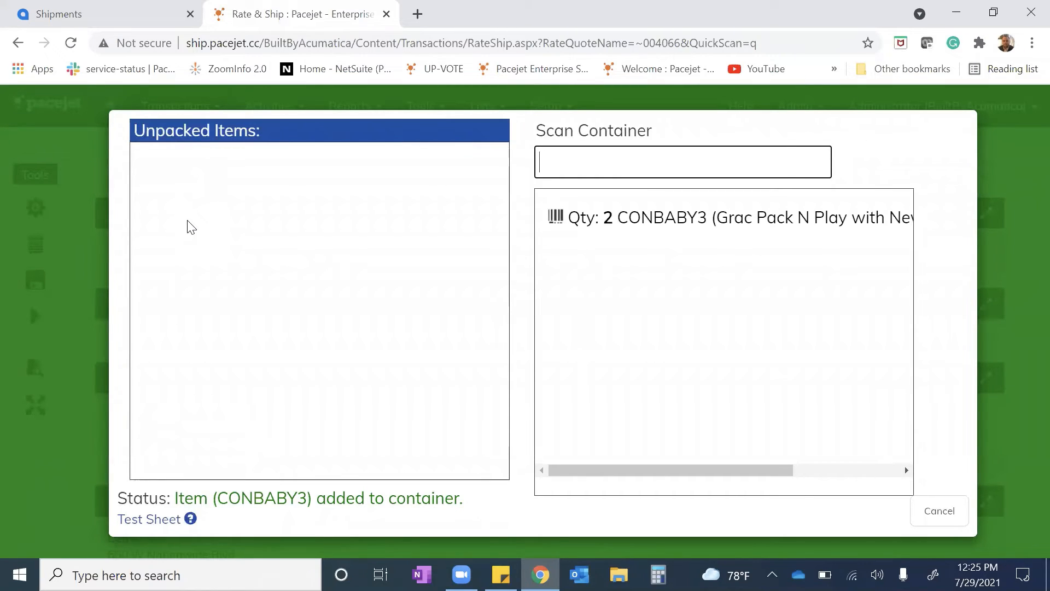
{"action": "key", "text": "Return"}
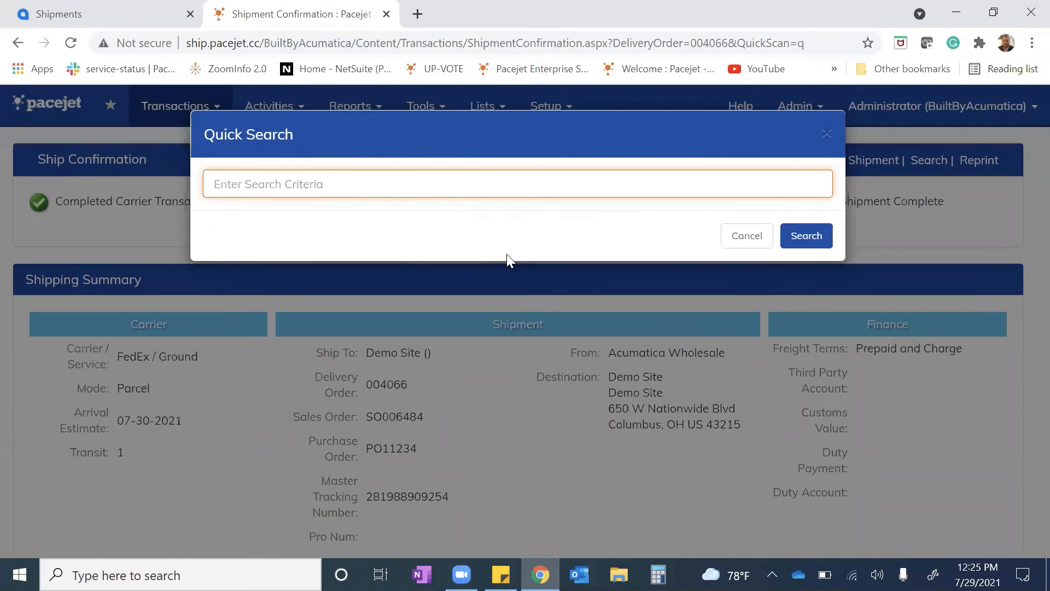
Dismiss the Quick Search prompt and view the FedEx Ground label from the package's tracking ID in the shipment confirmation
{"action": "left_click", "coordinate": [747, 236]}
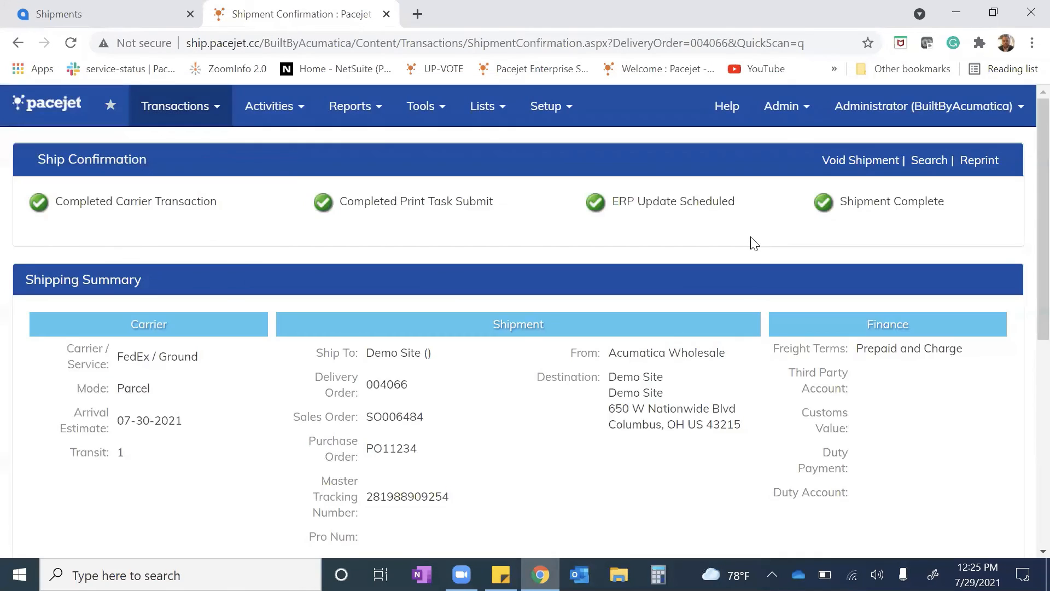
{"action": "scroll", "coordinate": [771, 358], "scroll_direction": "down", "scroll_amount": 1}
{"action": "scroll", "coordinate": [771, 359], "scroll_direction": "down", "scroll_amount": 5}
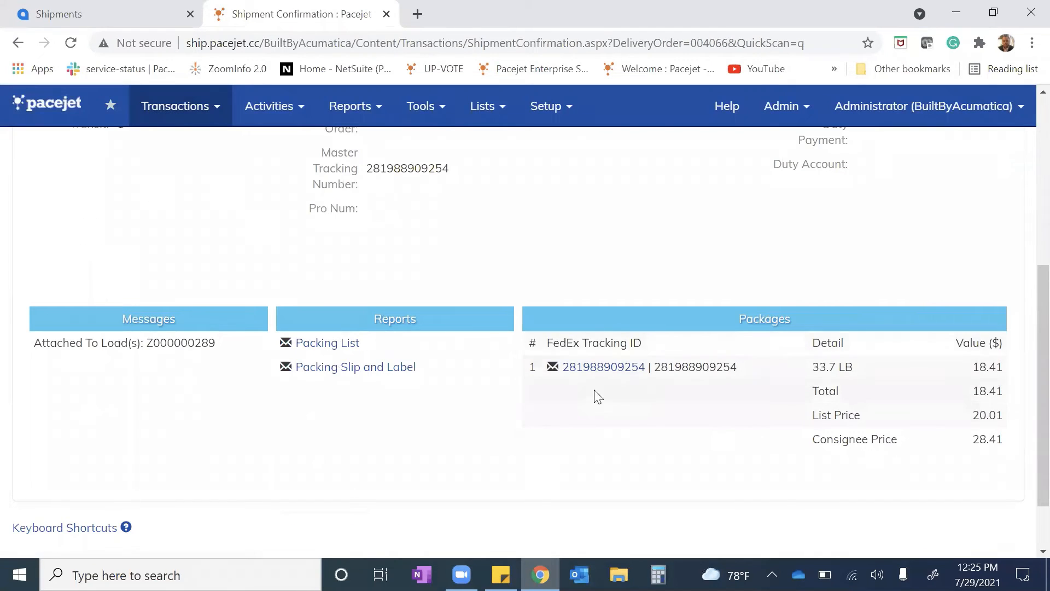
{"action": "left_click", "coordinate": [593, 370]}
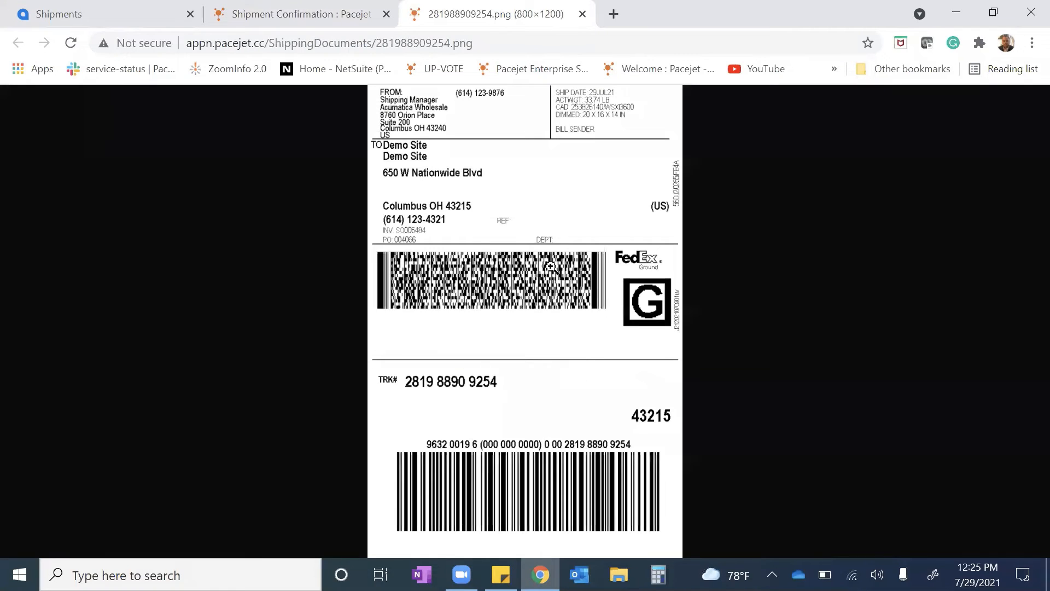
View the Packing List report for the FedEx shipment, and return to the shipment confirmation to review its shipping summary
{"action": "left_click", "coordinate": [281, 11]}
{"action": "left_click", "coordinate": [345, 346]}
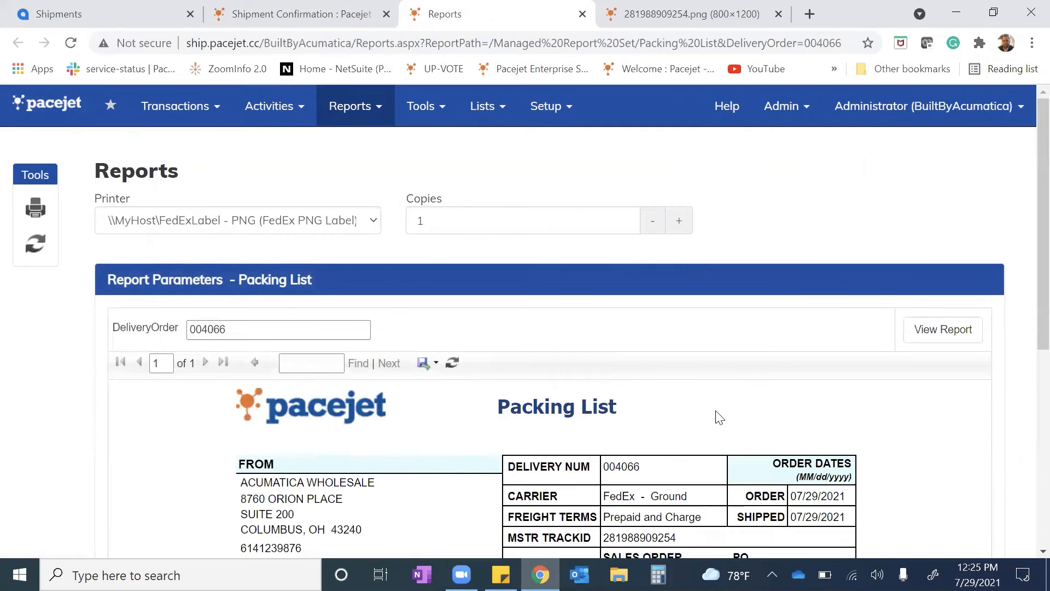
{"action": "scroll", "coordinate": [718, 417], "scroll_direction": "down", "scroll_amount": 2}
{"action": "scroll", "coordinate": [718, 417], "scroll_direction": "down", "scroll_amount": 6}
{"action": "scroll", "coordinate": [718, 417], "scroll_direction": "up", "scroll_amount": 4}
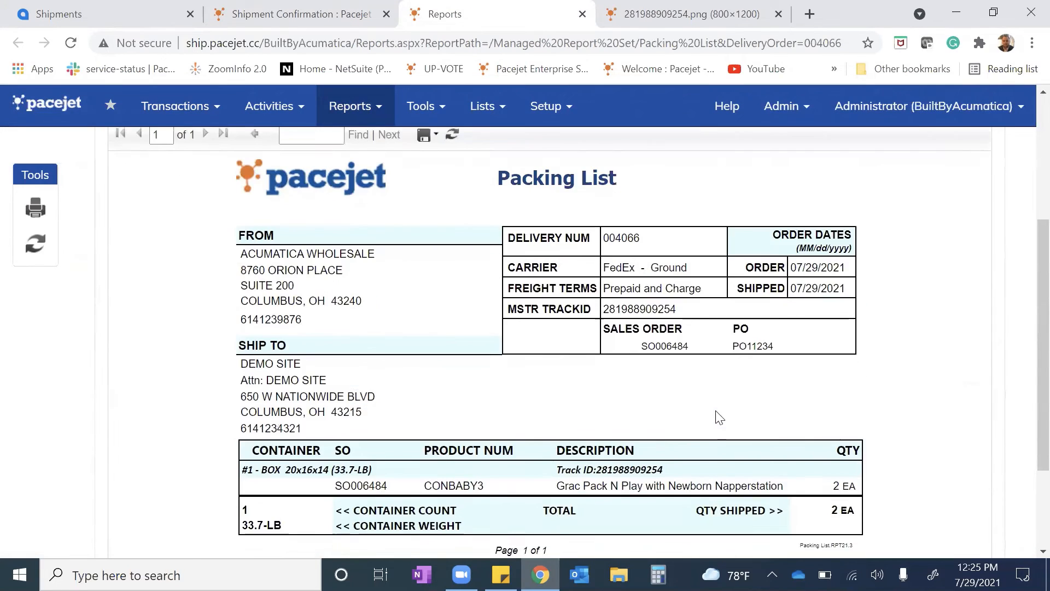
{"action": "key", "text": "ctrl+shift+Tab"}
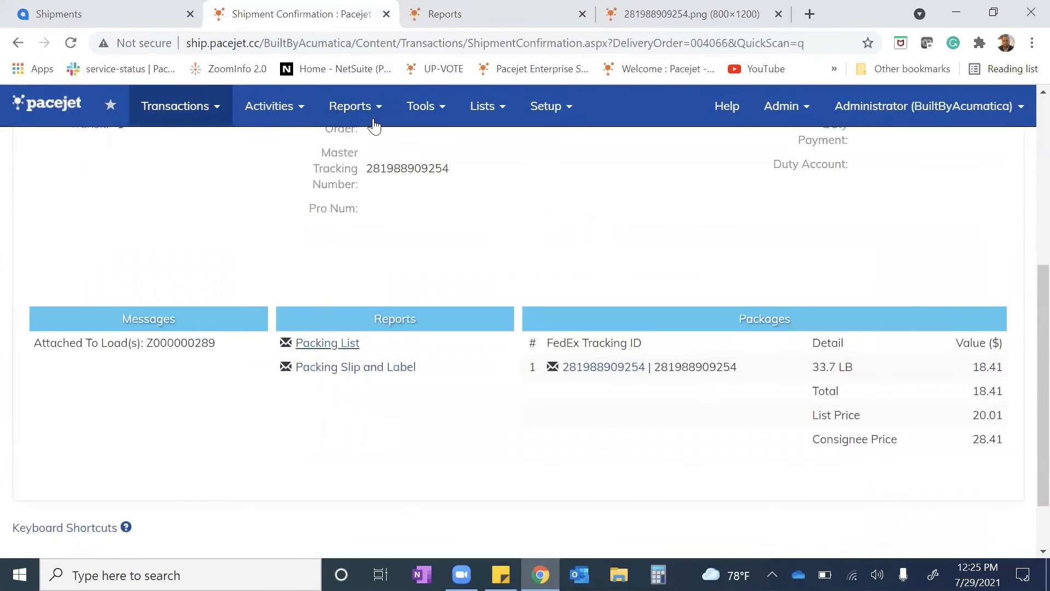
{"action": "scroll", "coordinate": [536, 344], "scroll_direction": "up", "scroll_amount": 3}
{"action": "scroll", "coordinate": [536, 345], "scroll_direction": "down", "scroll_amount": 2}
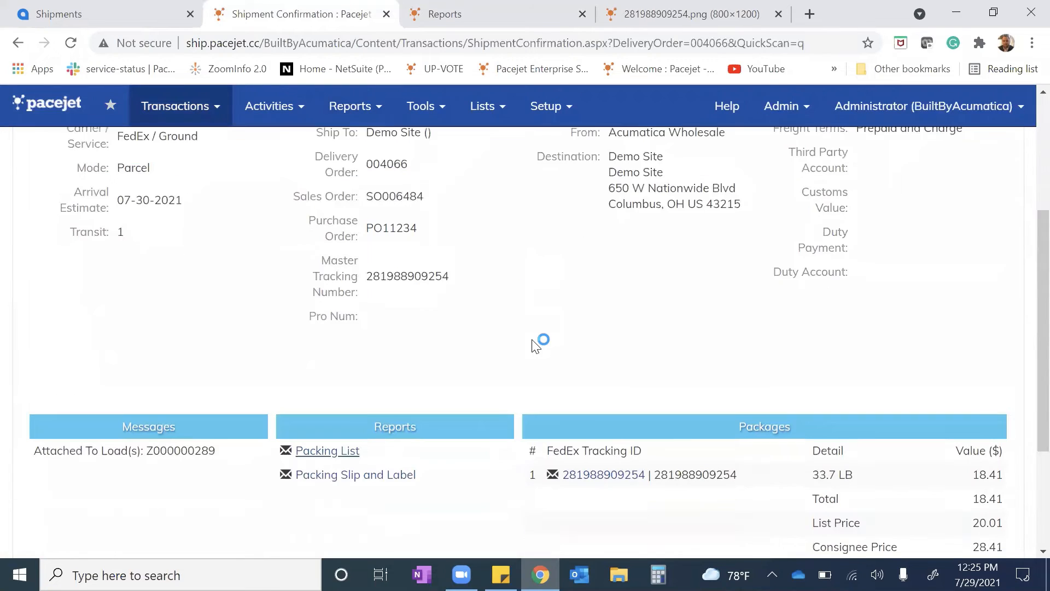